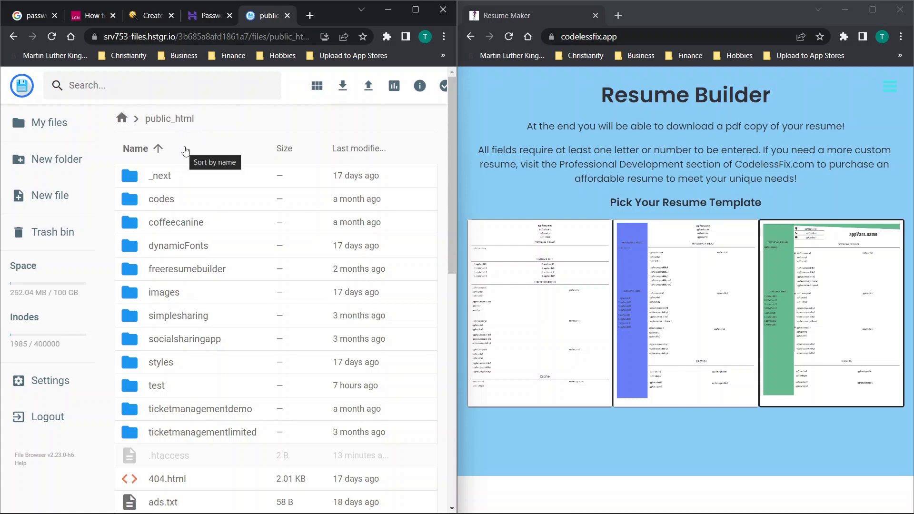
scroll(236, 394, down, 4)
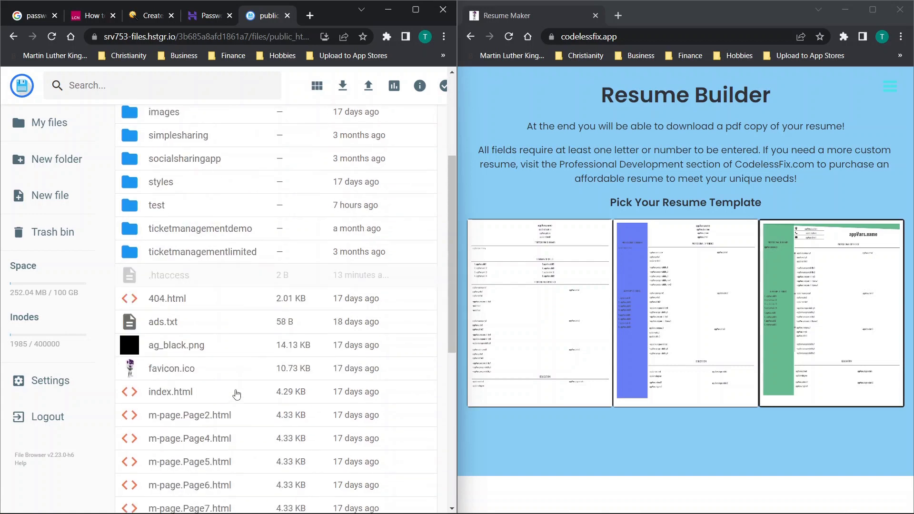
scroll(236, 394, up, 4)
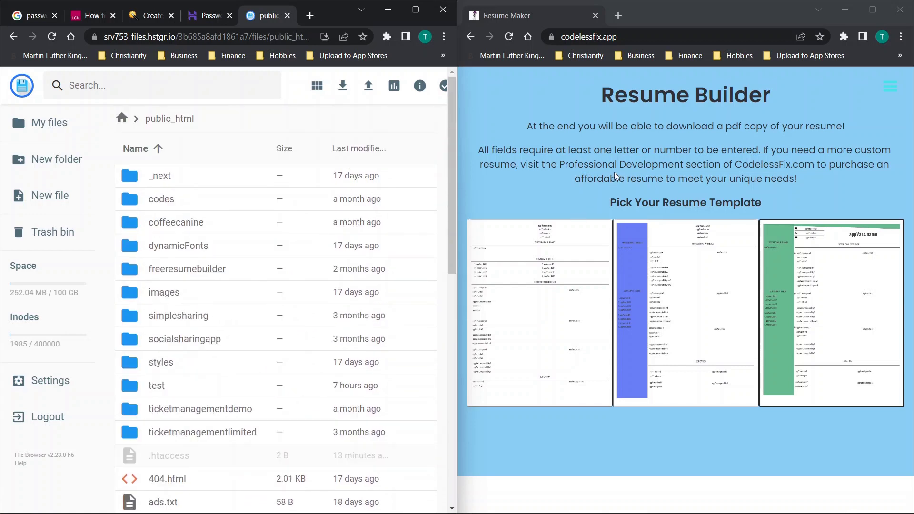
drag(602, 95, 741, 146)
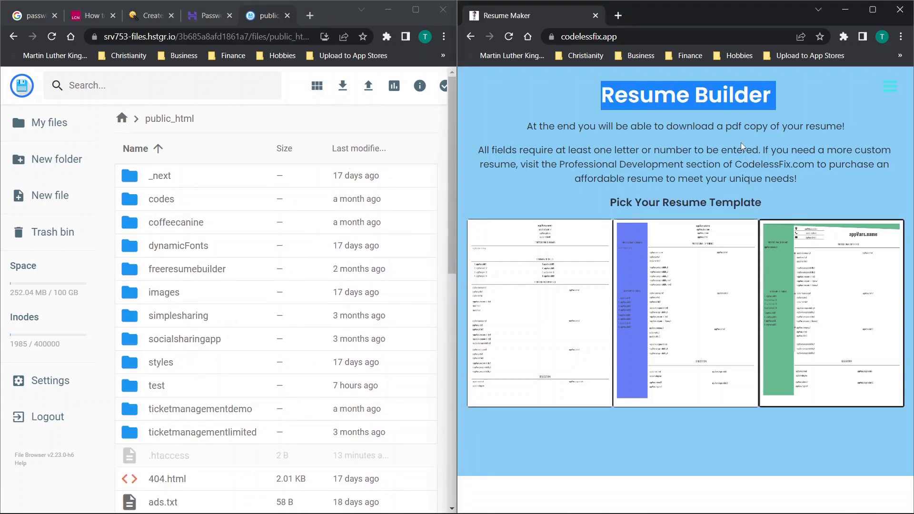
click(733, 143)
scroll(219, 305, down, 8)
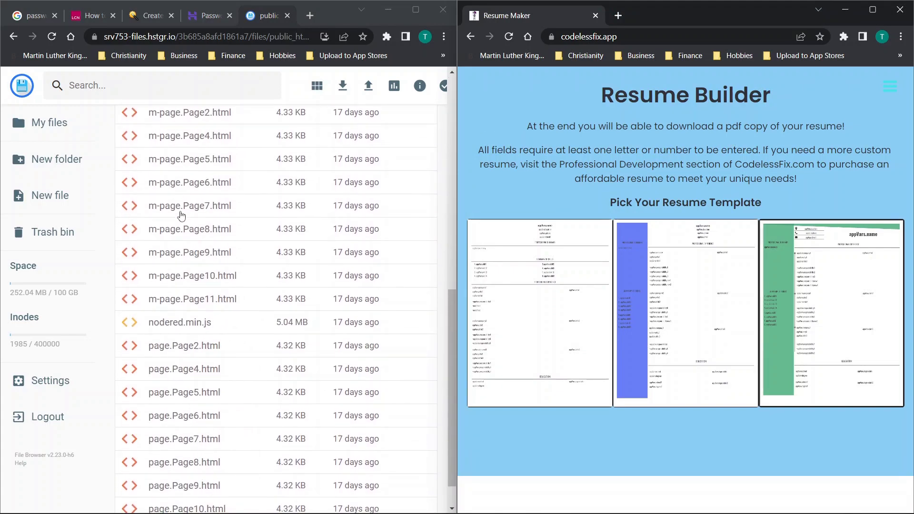
scroll(181, 215, up, 15)
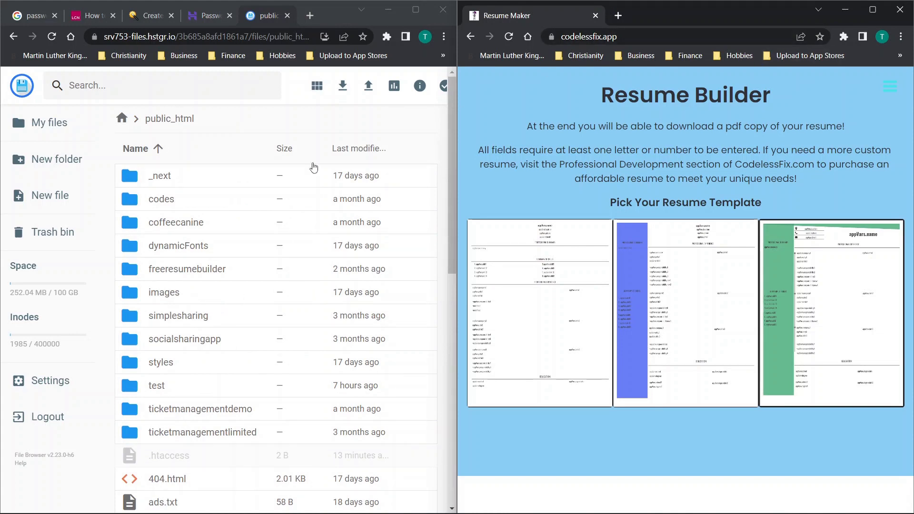
double_click(188, 228)
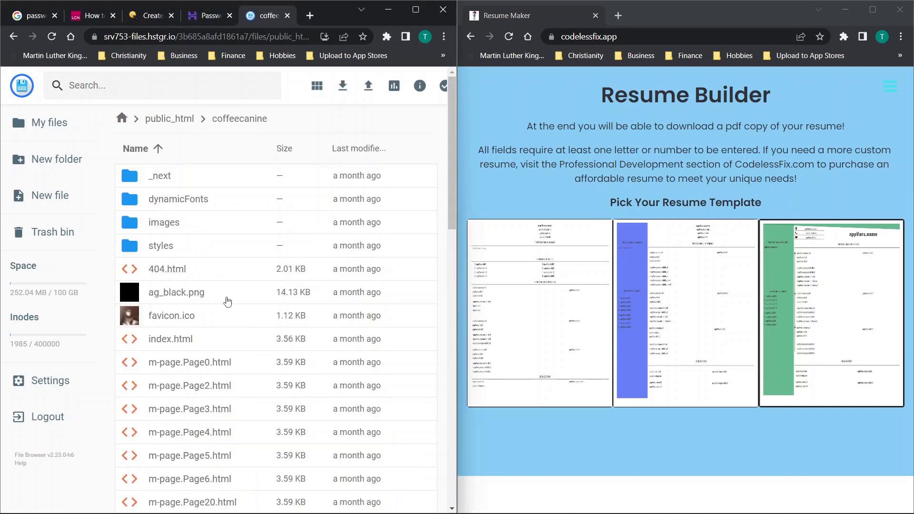
scroll(226, 285, down, 10)
scroll(226, 300, up, 10)
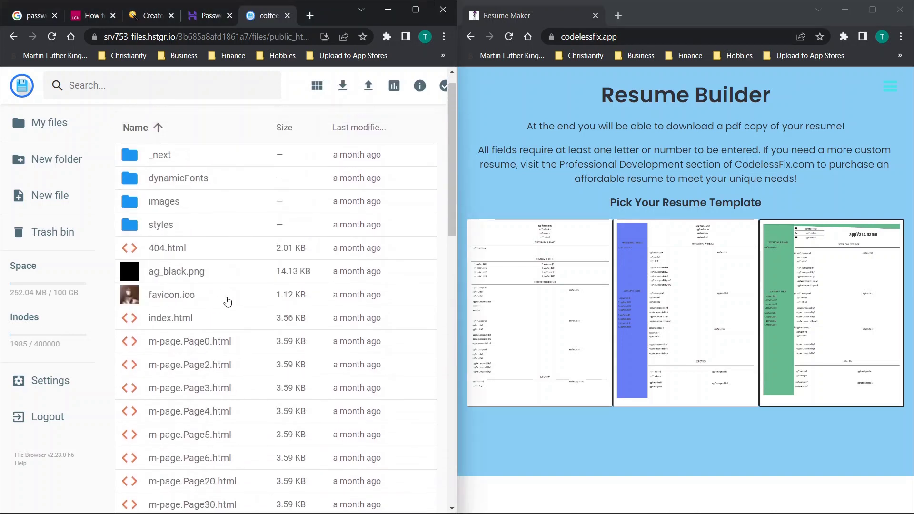
click(14, 36)
scroll(275, 268, down, 10)
scroll(276, 268, up, 10)
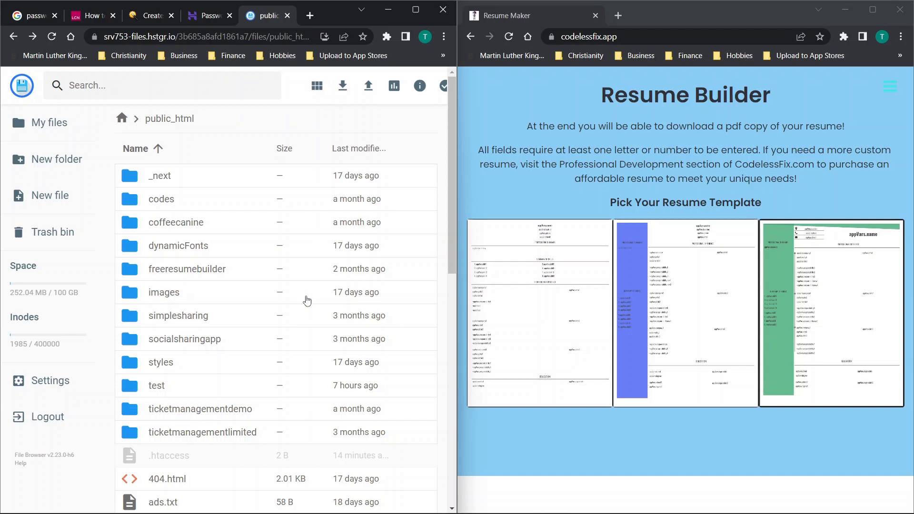
click(206, 18)
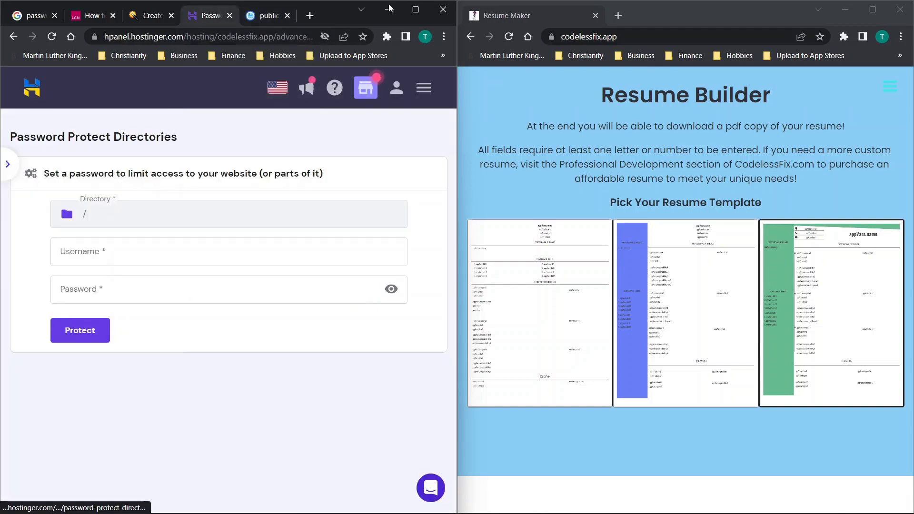
Maximize hPanel and open Advanced > Password Protect Directories through a 'password' sidebar search
click(415, 11)
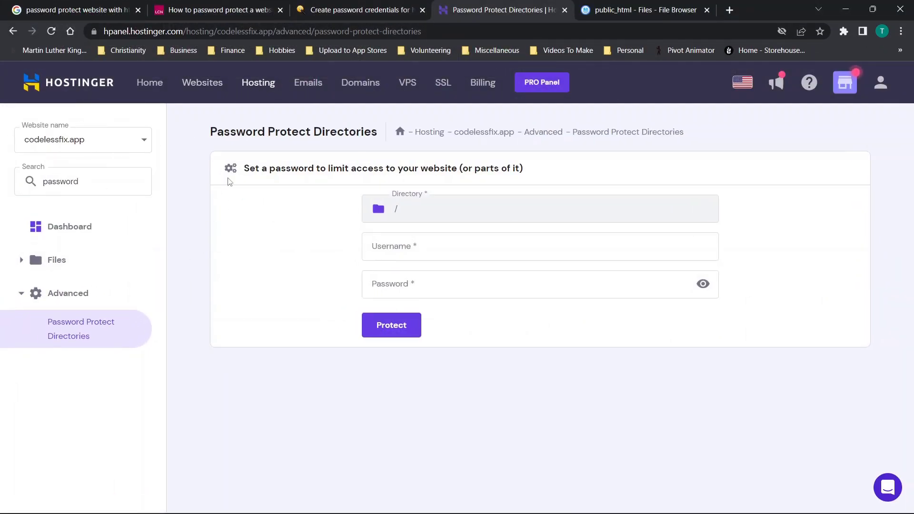
click(67, 229)
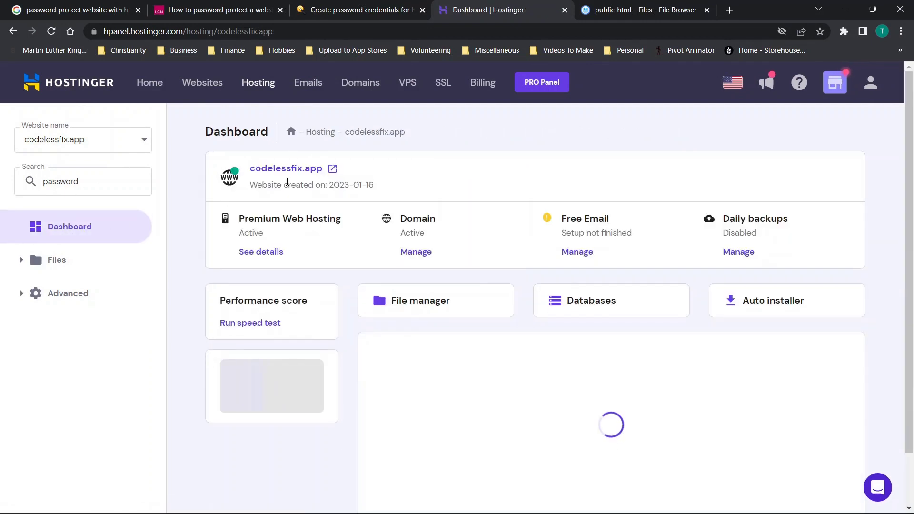
click(75, 182)
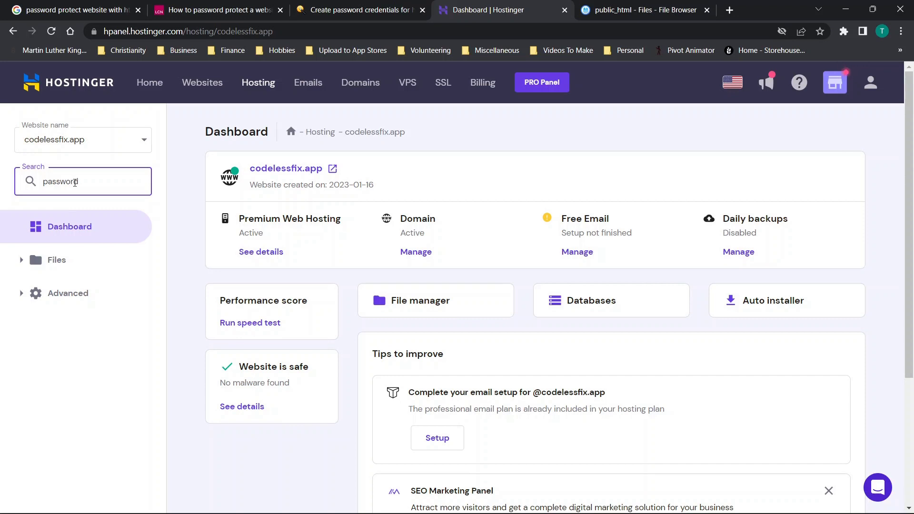
text(passwor)
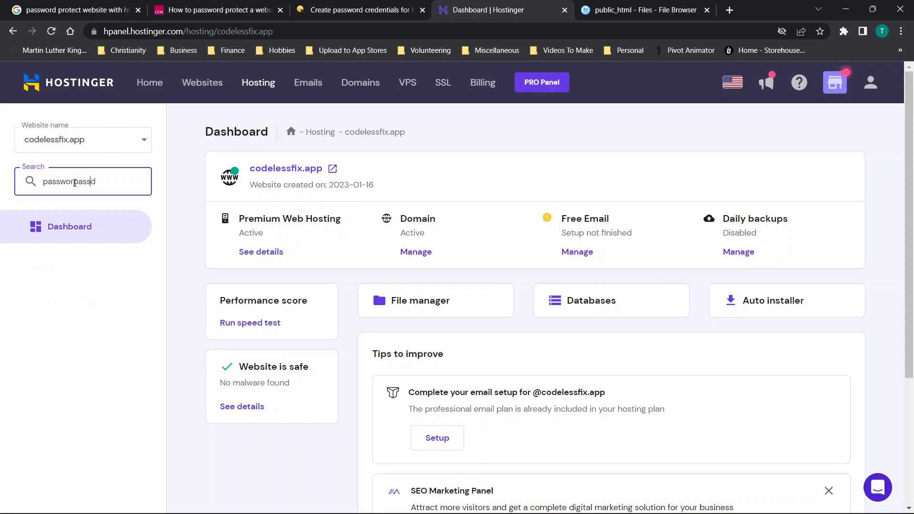
click(105, 186)
key(BackSpace)
key(BackSpace)
key(BackSpace)
key(BackSpace)
key(BackSpace)
key(BackSpace)
key(BackSpace)
key(BackSpace)
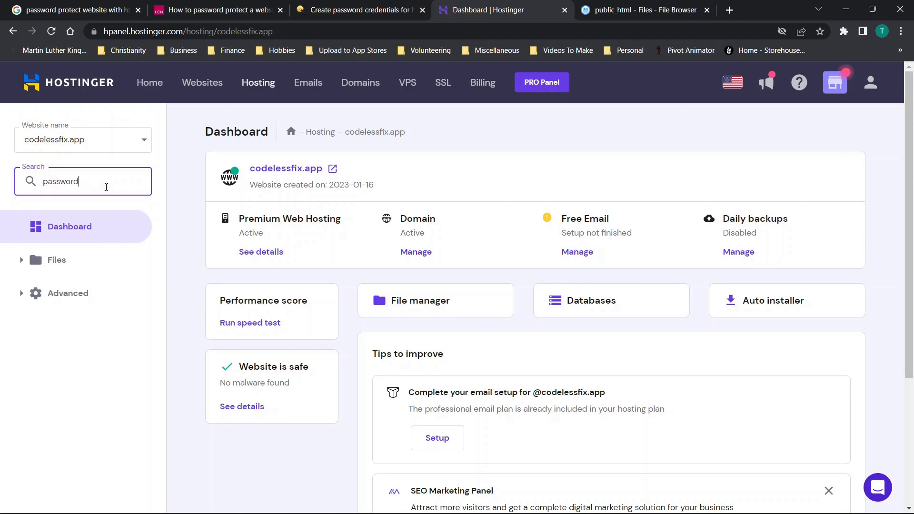
click(22, 295)
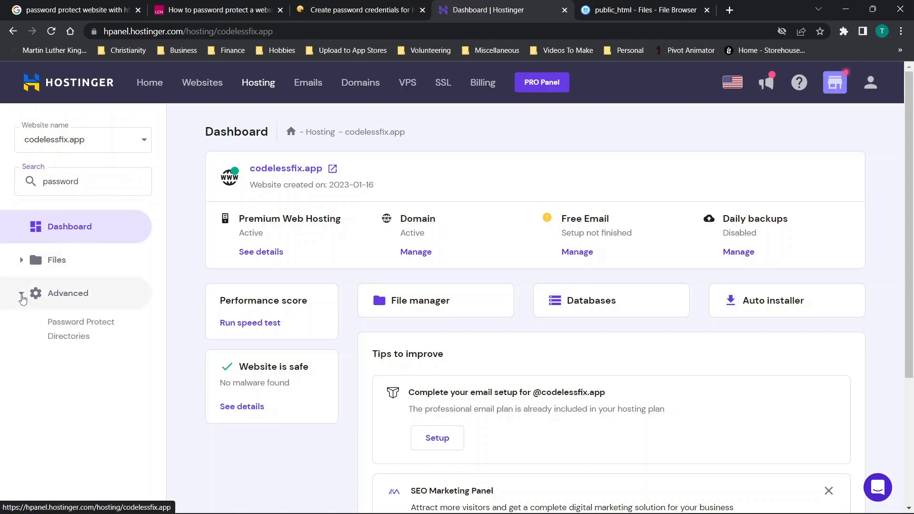
click(68, 327)
Protect the root directory / with username test and a password
click(409, 248)
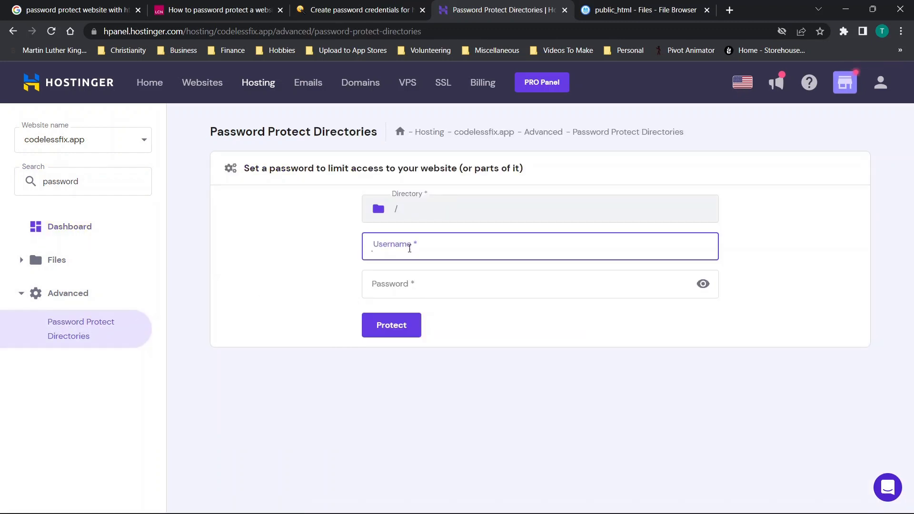
text(test)
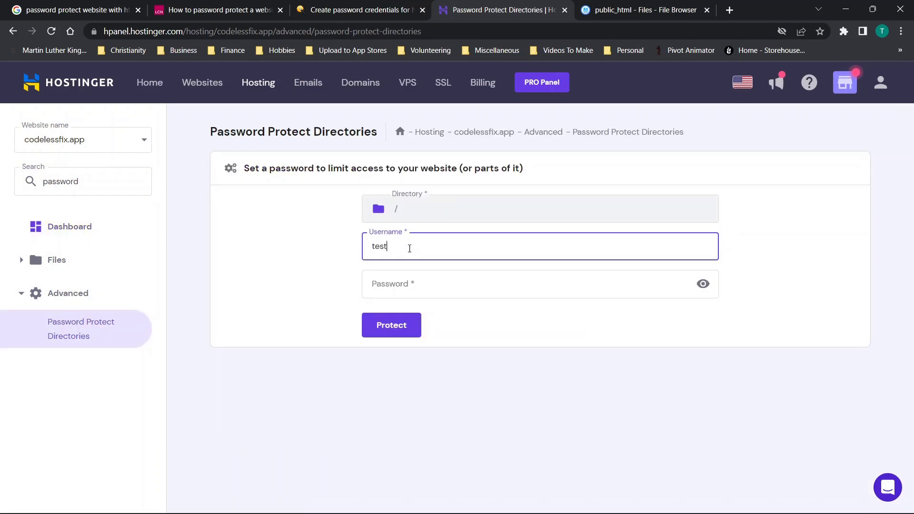
key(Tab)
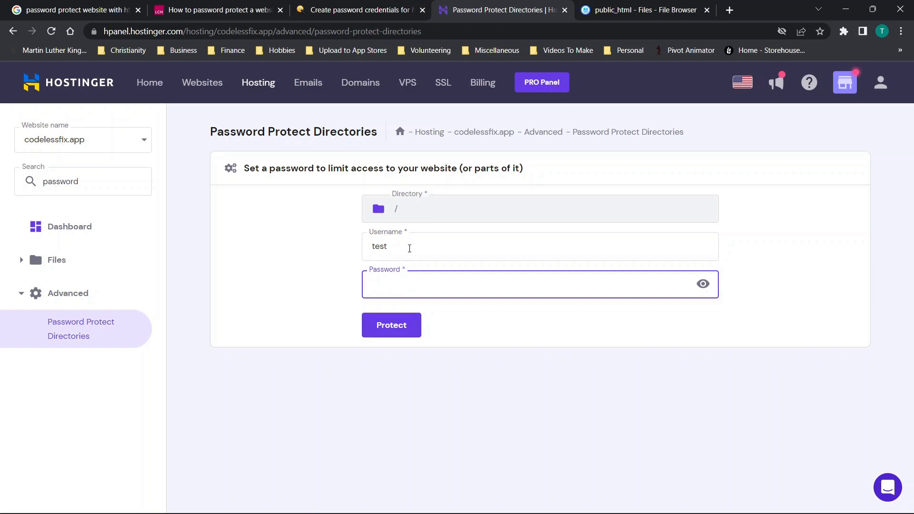
text(test1)
click(387, 328)
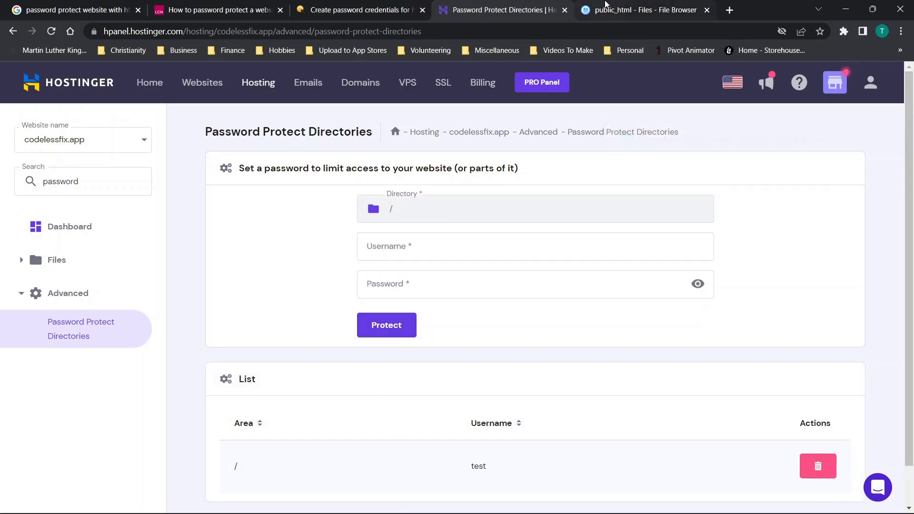
click(597, 10)
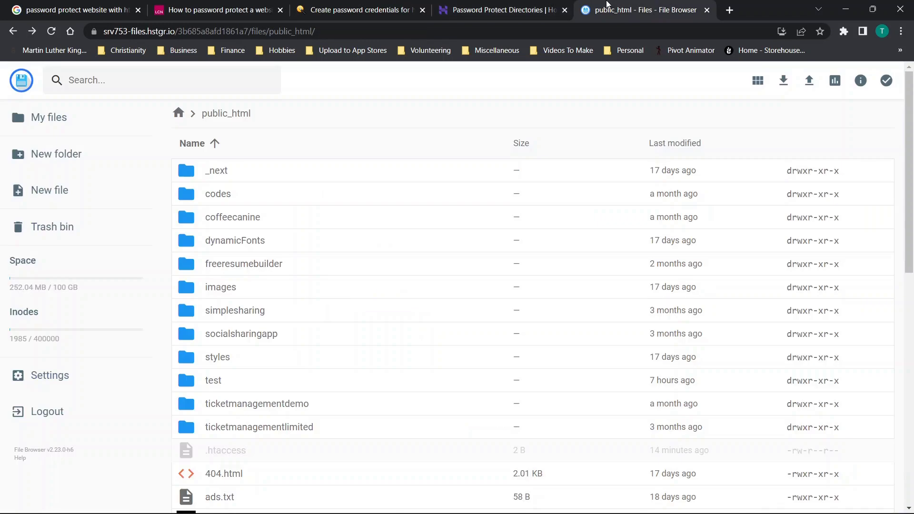
Reload public_html to reveal the new .htaccess and .htpasswd, and dock File Browser on the left half
click(51, 30)
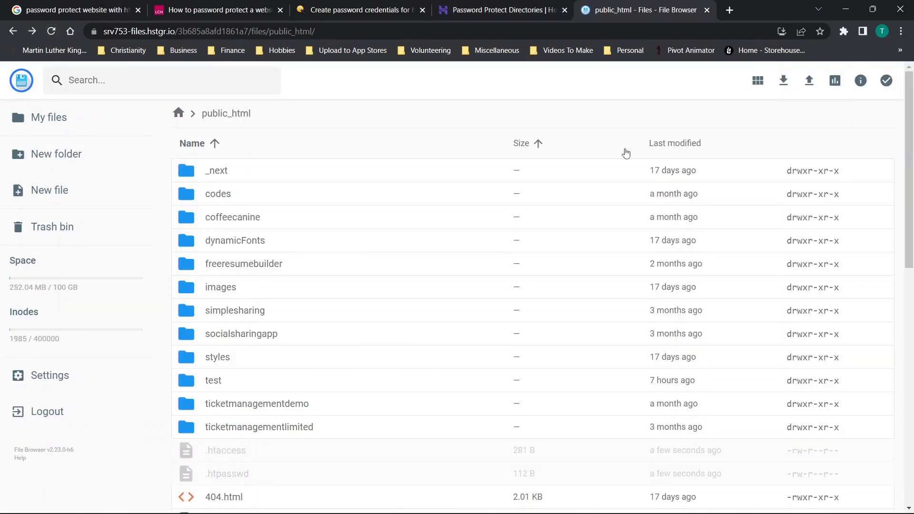
scroll(626, 153, down, 2)
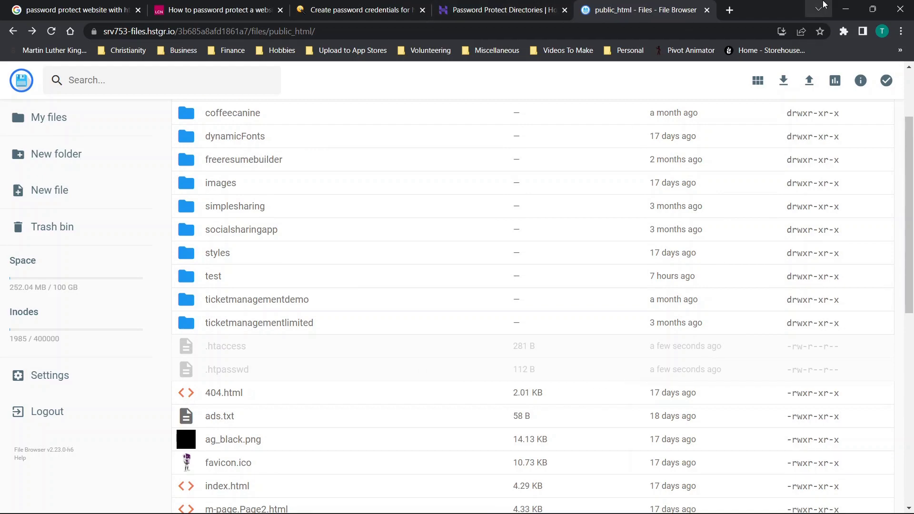
key(super+Left)
key(super+Up)
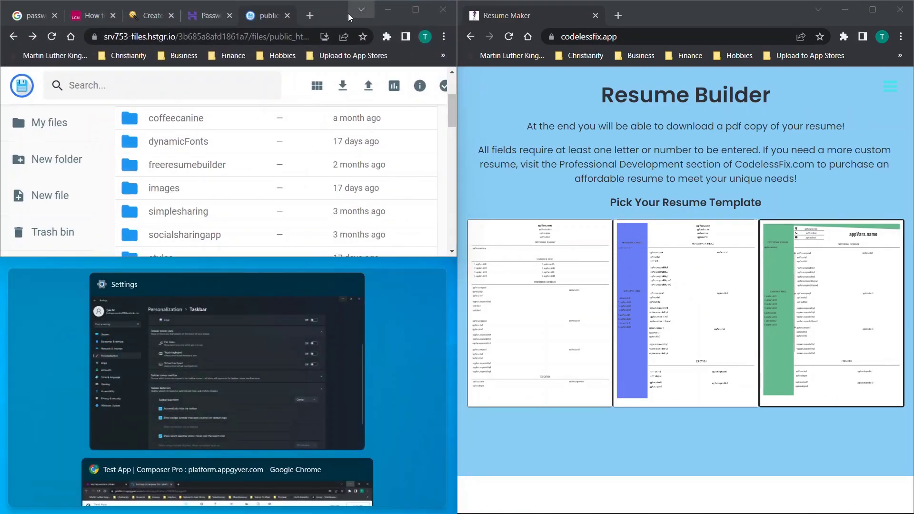
key(Escape)
drag(324, 26, 1, 67)
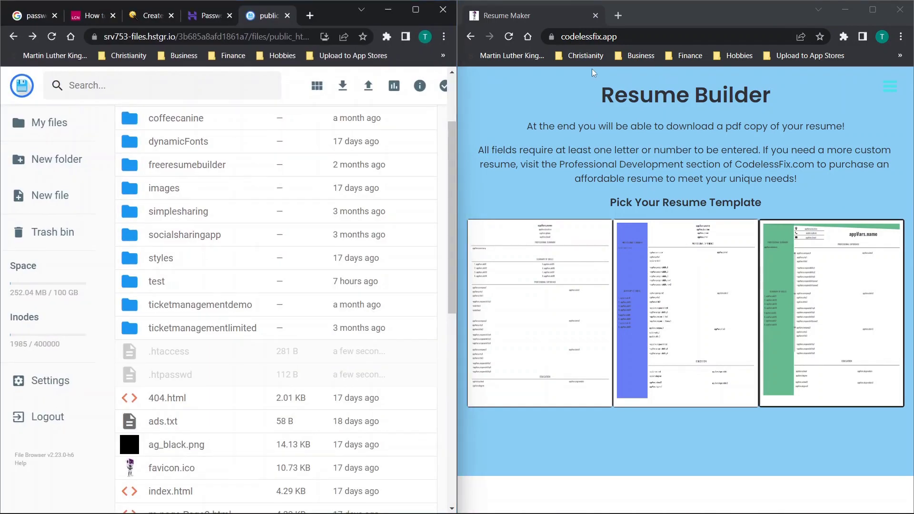
click(511, 37)
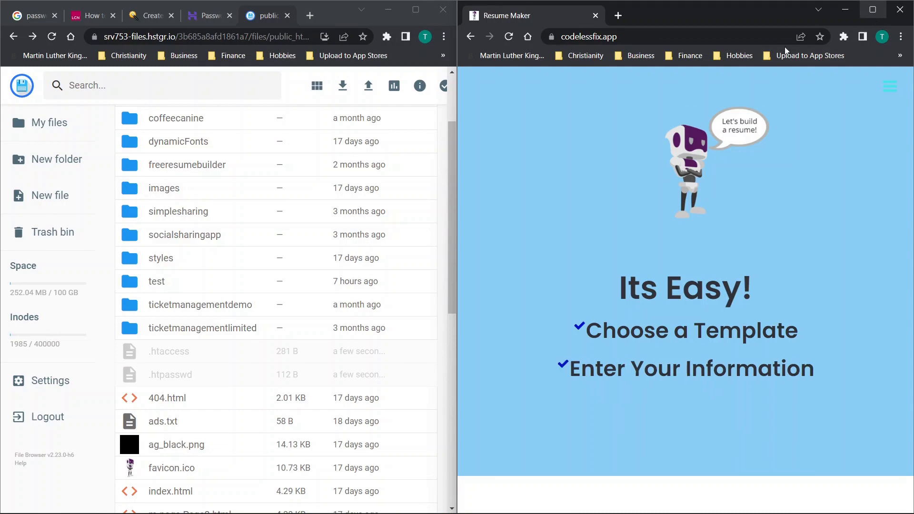
Load the codelessfix.app address in a new incognito window
click(610, 36)
key(ctrl+c)
key(BackSpace)
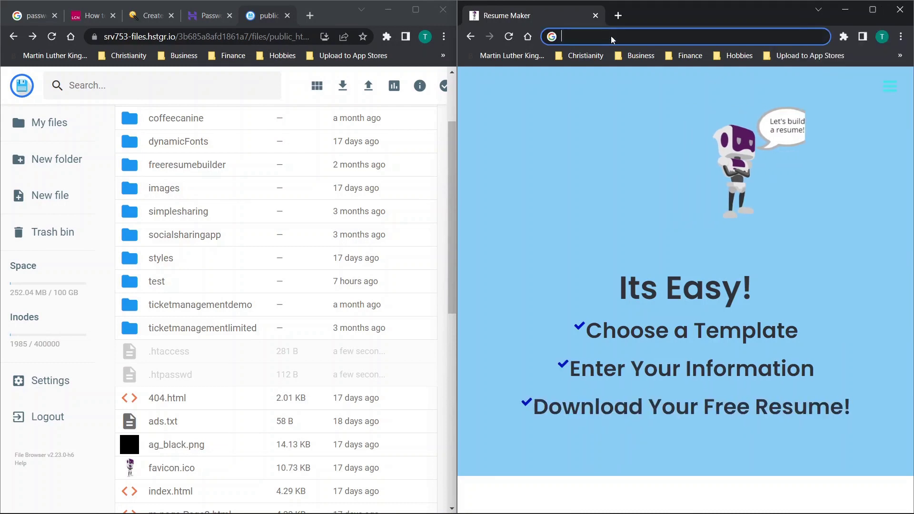
click(901, 36)
click(835, 78)
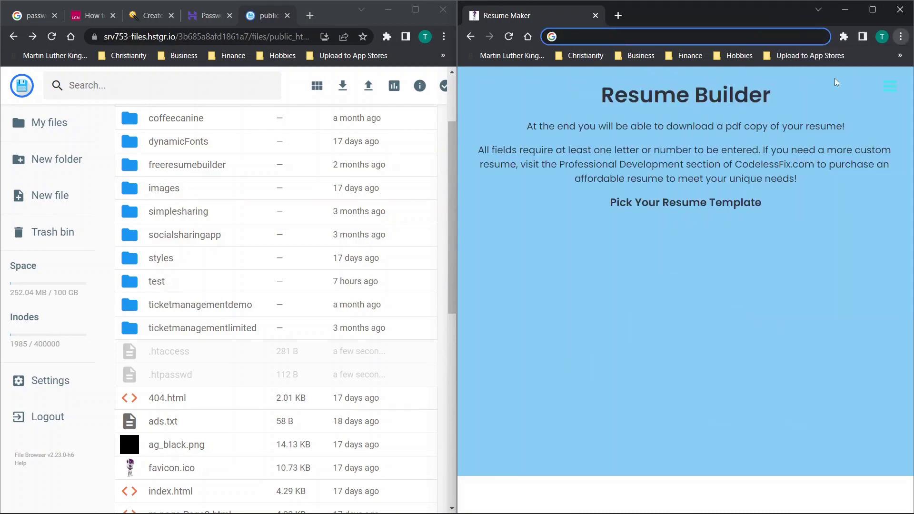
key(ctrl+v)
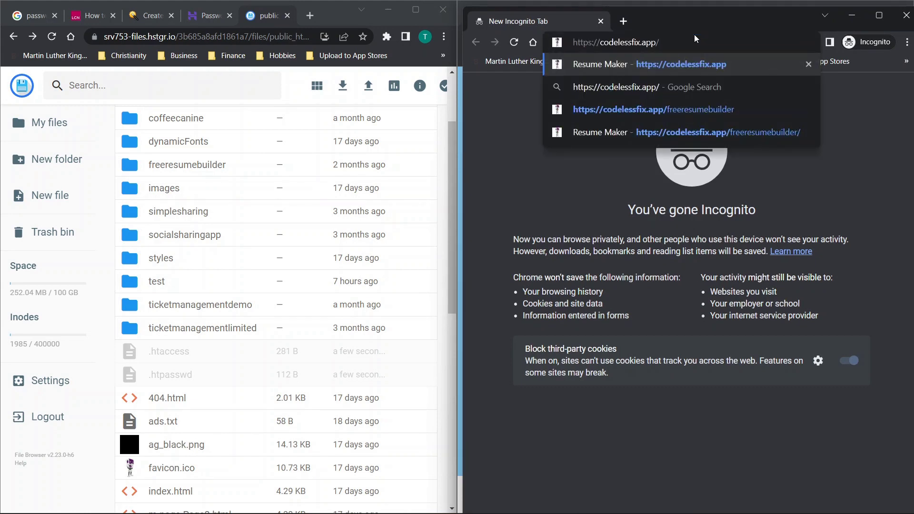
key(Return)
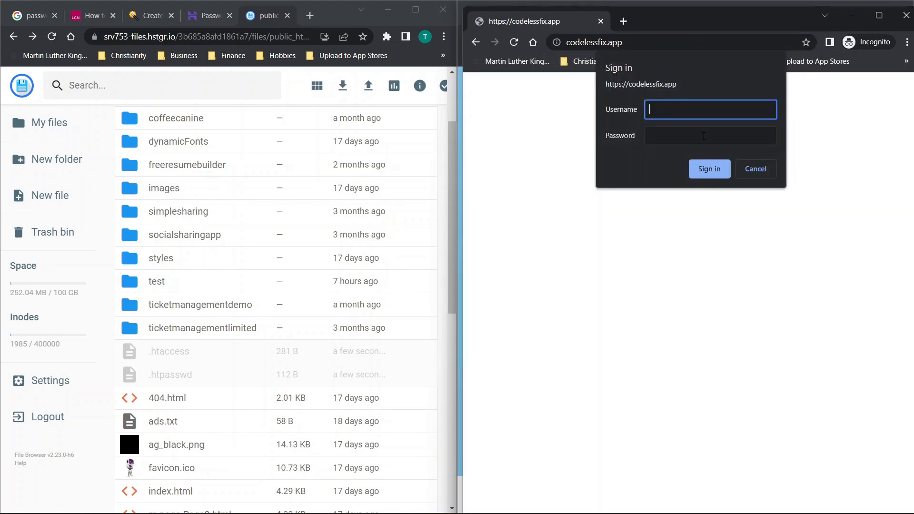
Attempt sign-in as test with a wrong password
text(test)
key(Tab)
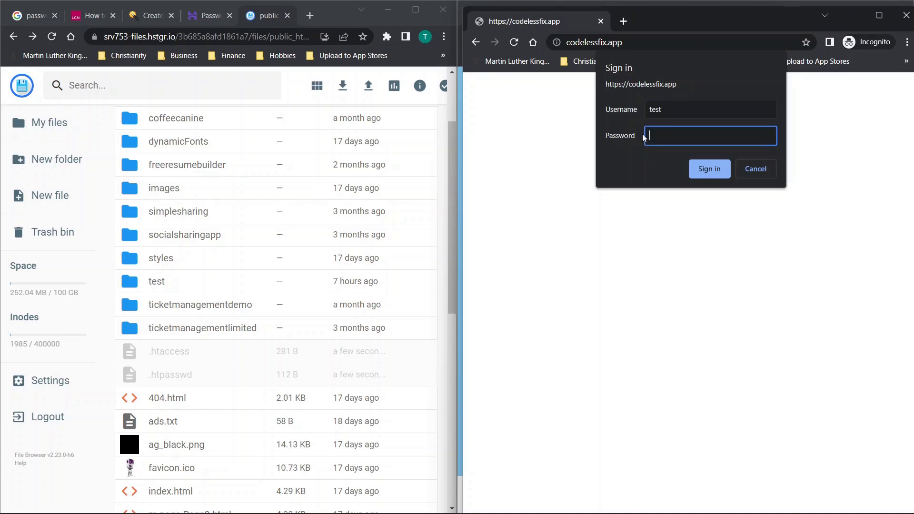
text(password1)
click(711, 170)
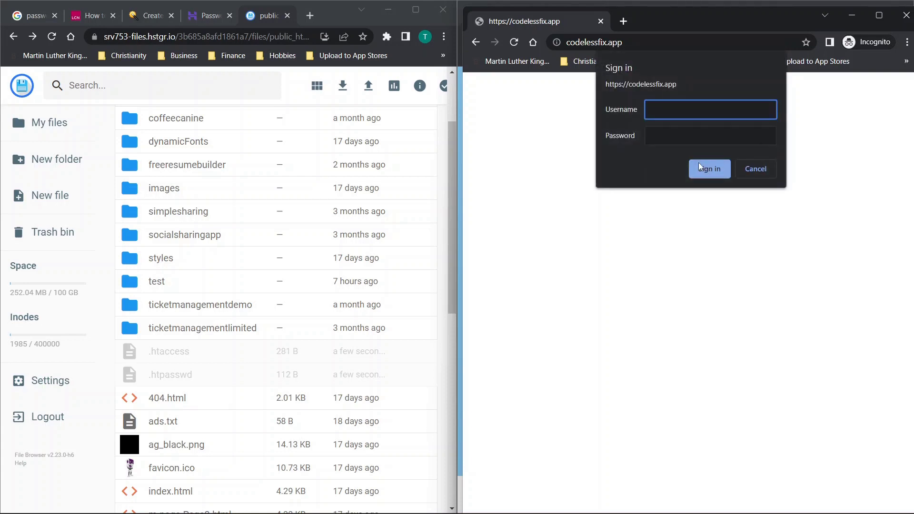
Sign in again as test with the correct password to reach Resume Maker
text(test)
key(Tab)
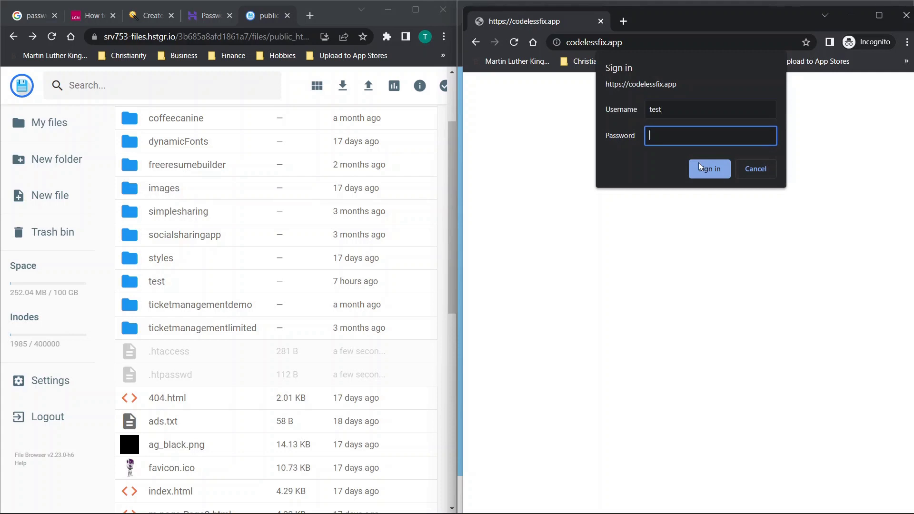
text(test123)
click(699, 162)
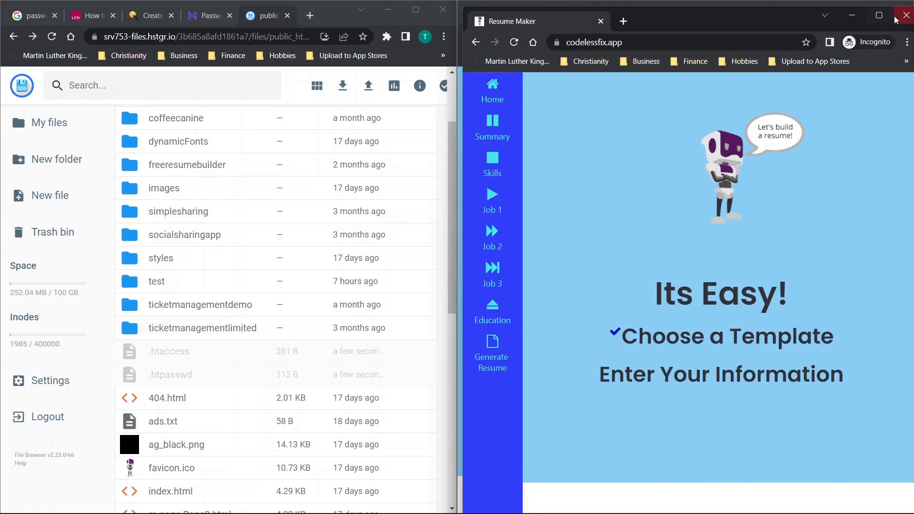
Close the incognito window and inspect the test user's password hash in .htpasswd
key(ctrl+shift+w)
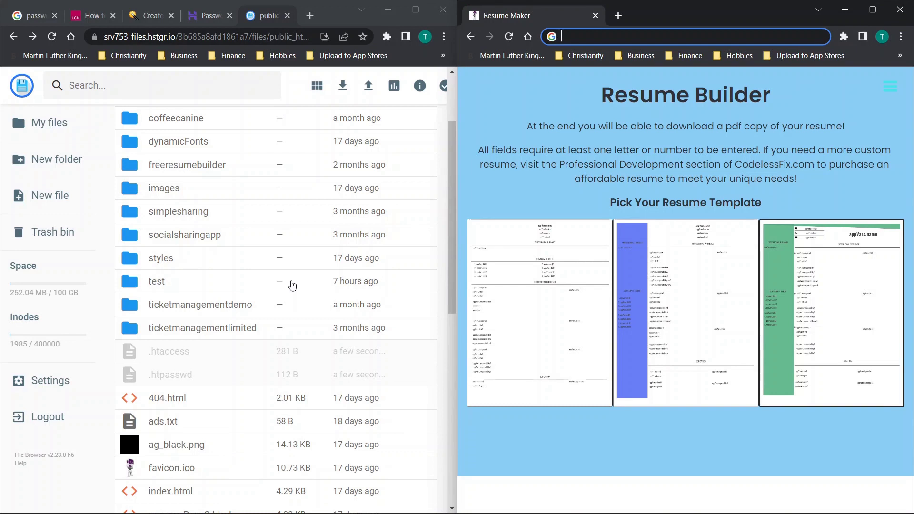
double_click(177, 382)
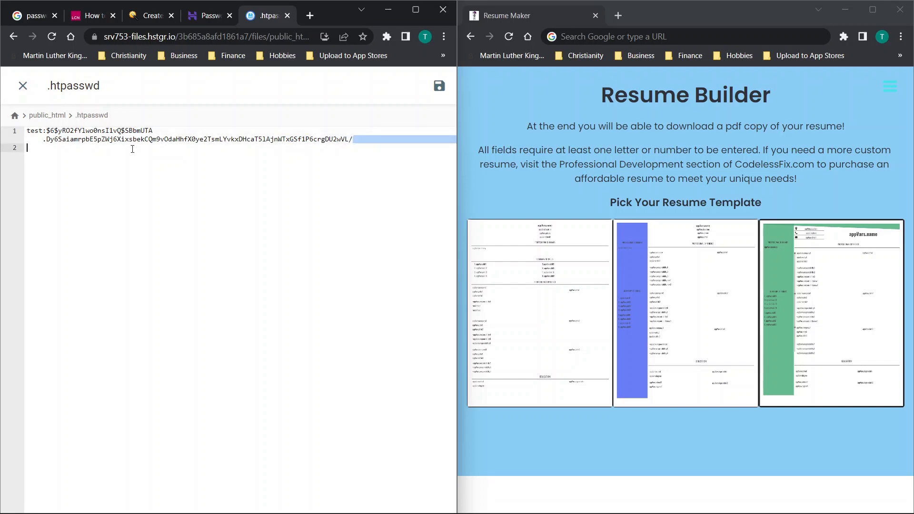
drag(132, 149, 70, 141)
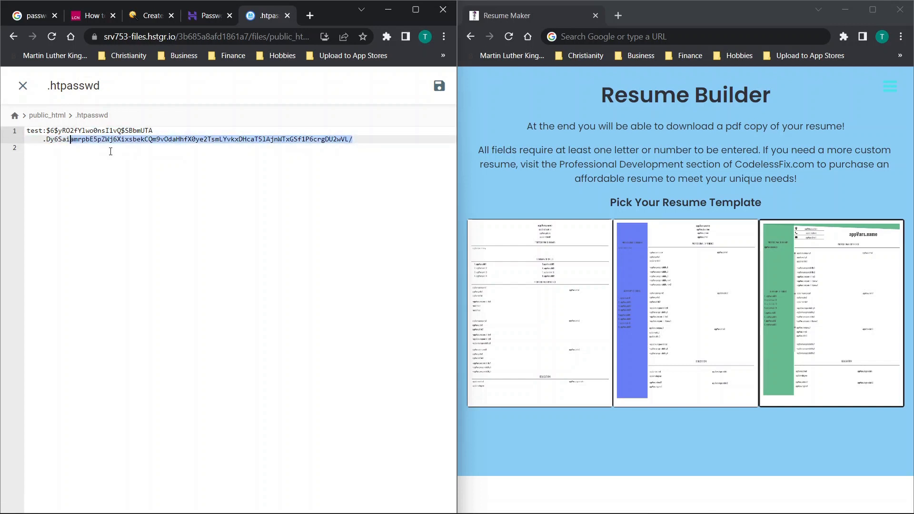
click(22, 86)
scroll(261, 210, down, 5)
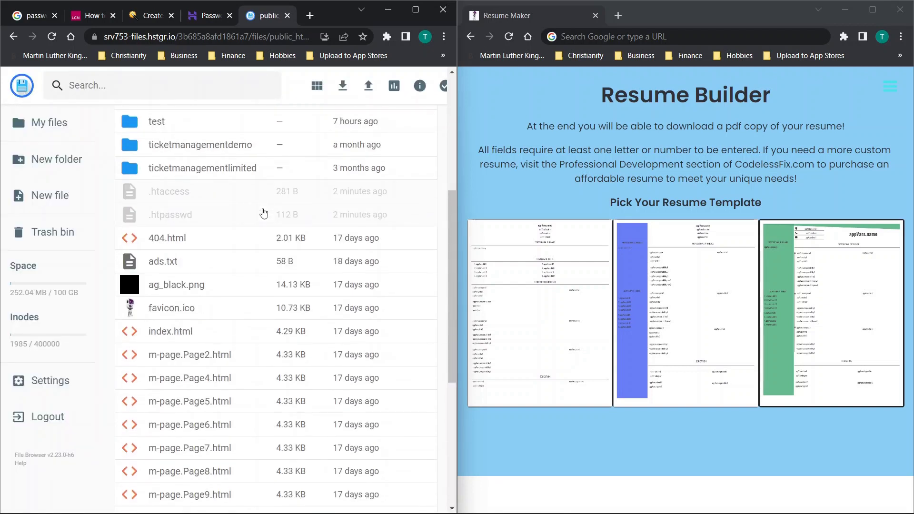
scroll(263, 213, up, 5)
Delete the password protection entry for / and confirm
scroll(261, 212, down, 1)
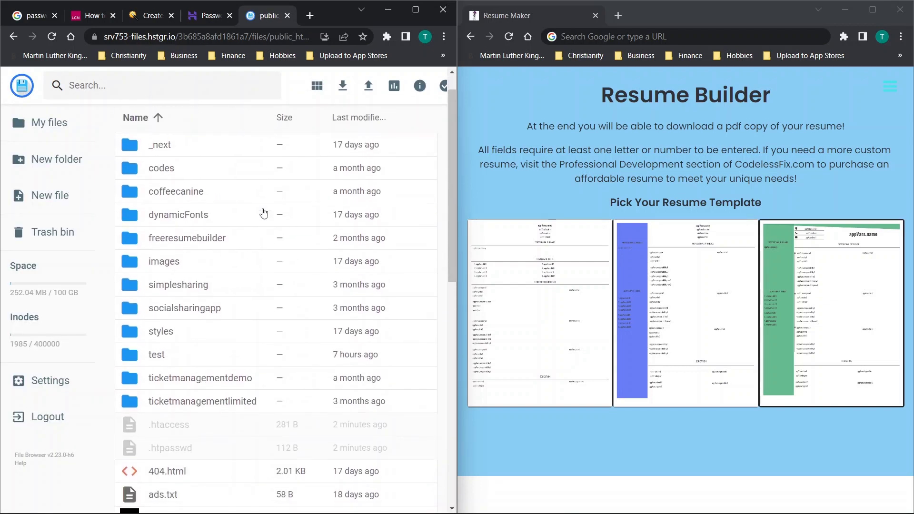
click(199, 19)
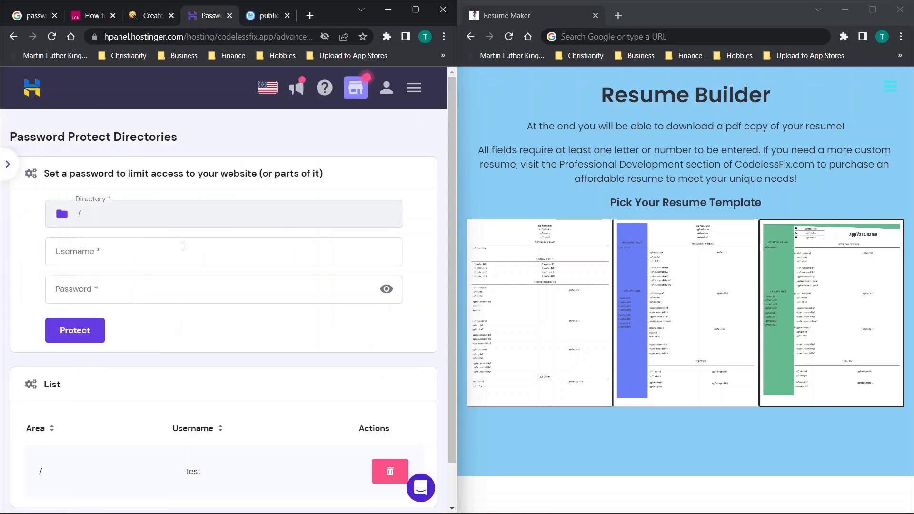
click(382, 467)
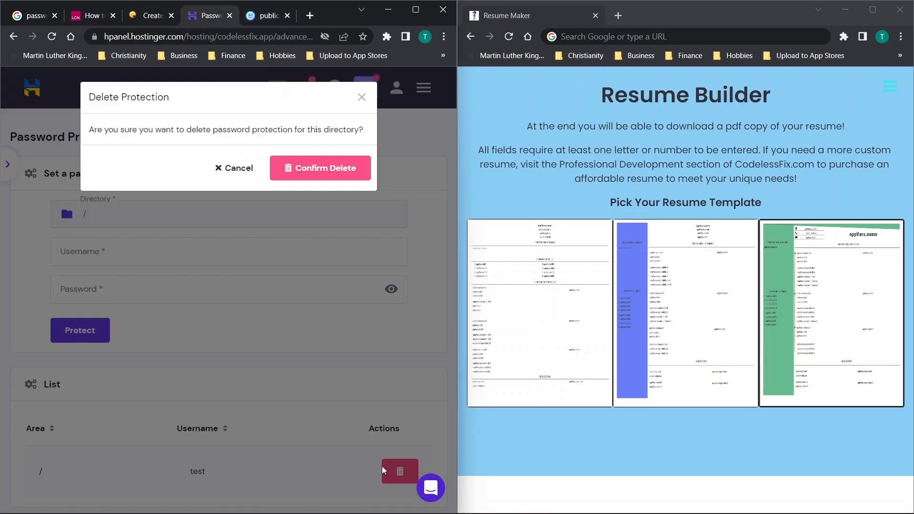
click(297, 170)
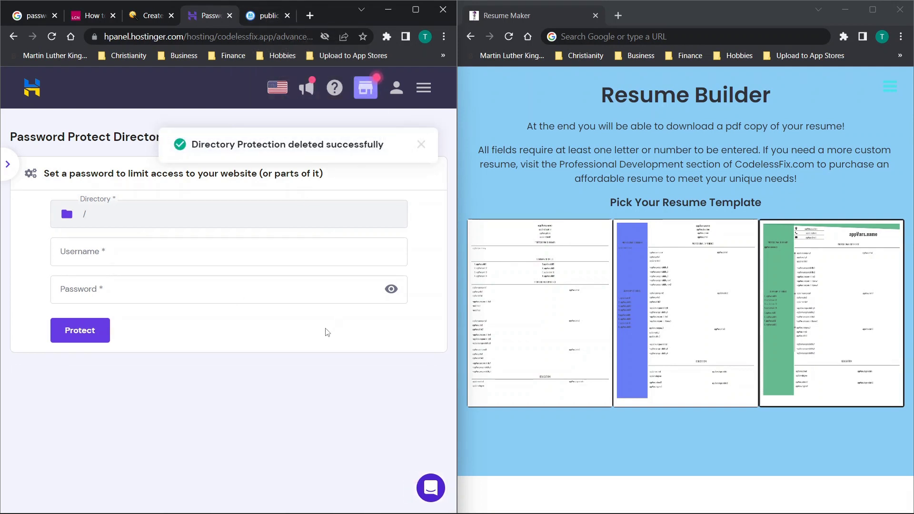
Reload public_html and check that .htaccess is now empty
click(260, 20)
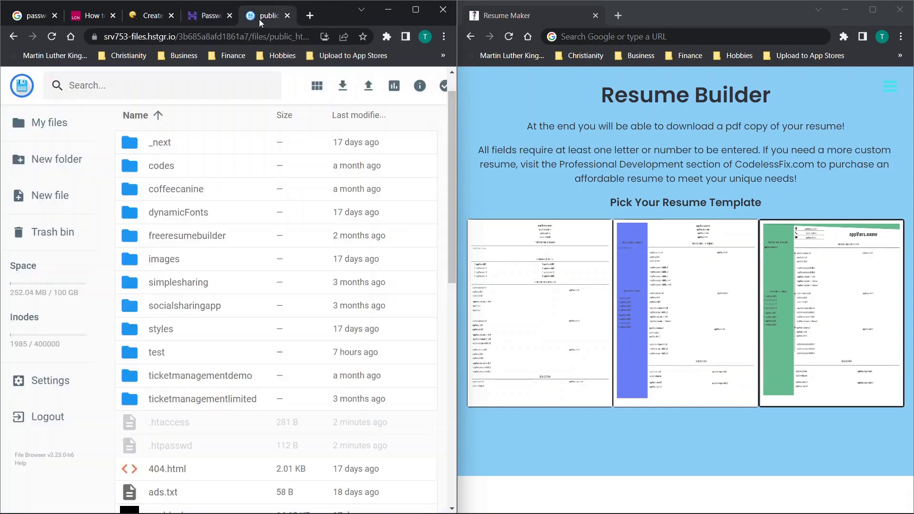
click(54, 39)
scroll(356, 200, down, 3)
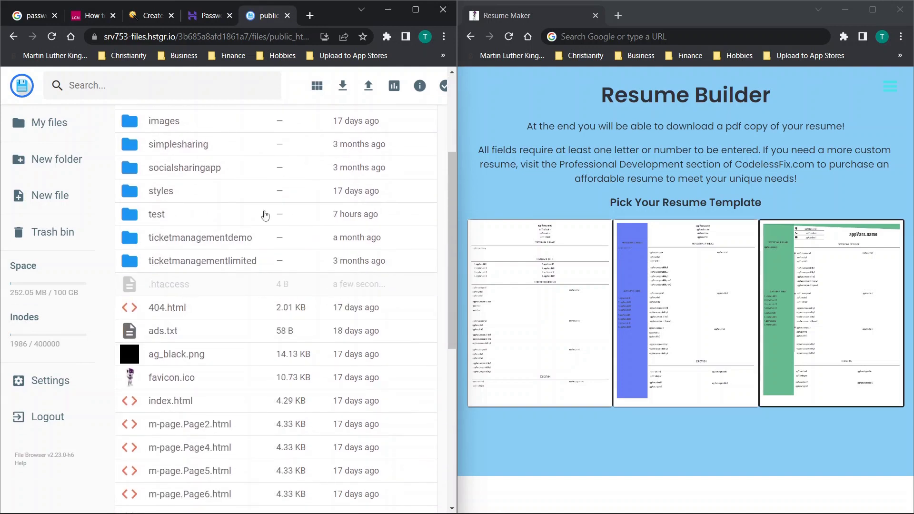
double_click(274, 288)
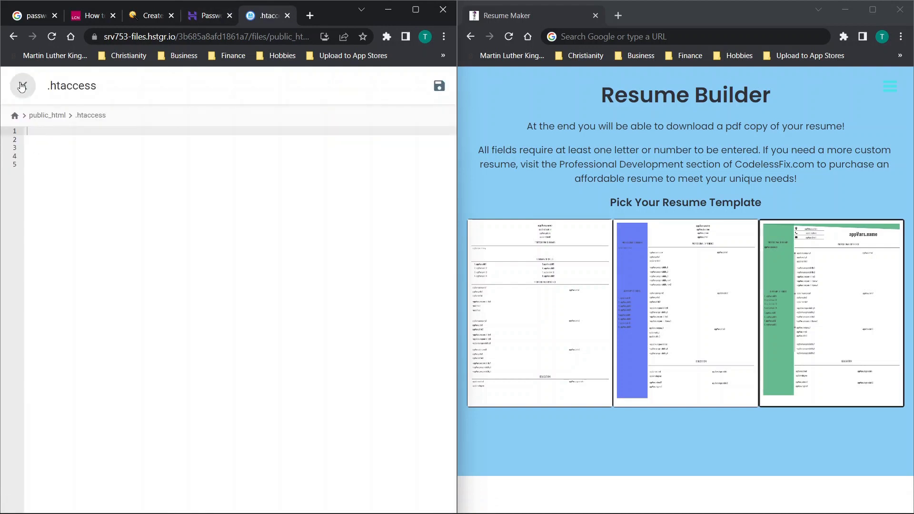
click(23, 86)
click(206, 14)
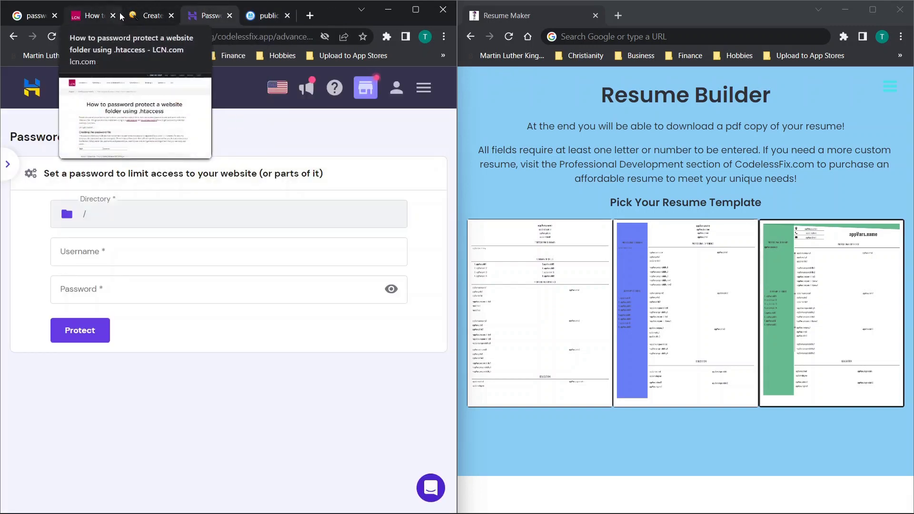
Maximize Chrome and read through the LCN.com .htpasswd/.htaccess guide, then return to hPanel
click(417, 17)
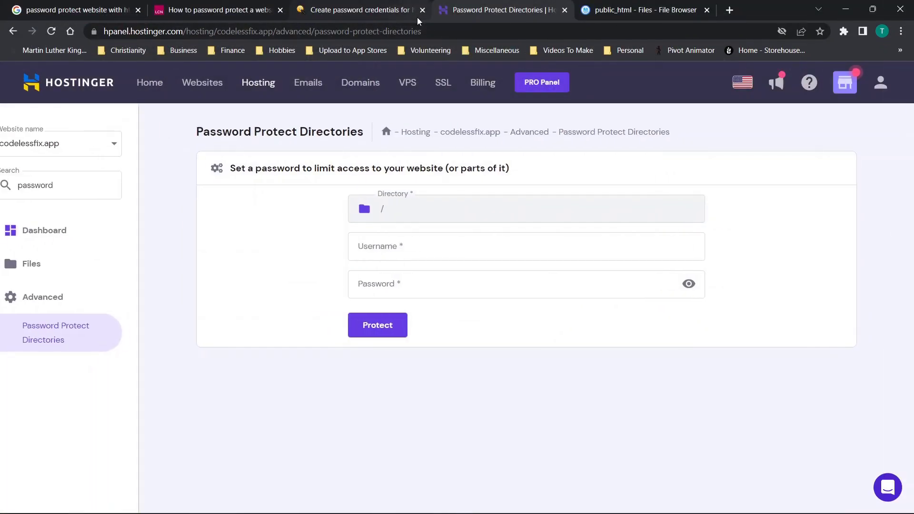
click(197, 5)
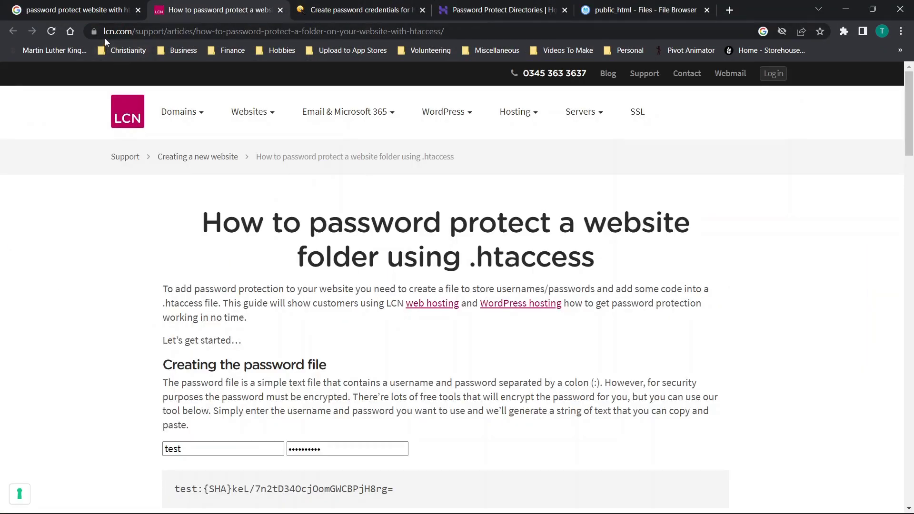
scroll(292, 235, down, 1)
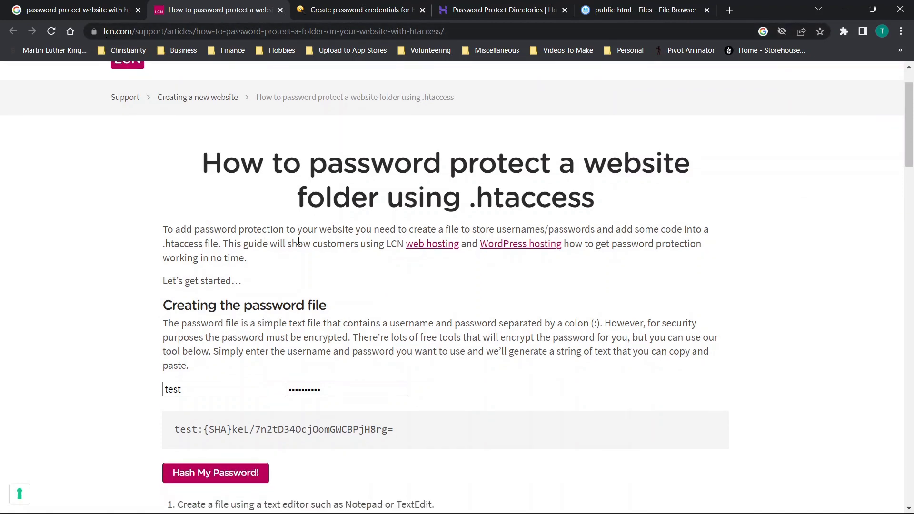
scroll(457, 291, down, 15)
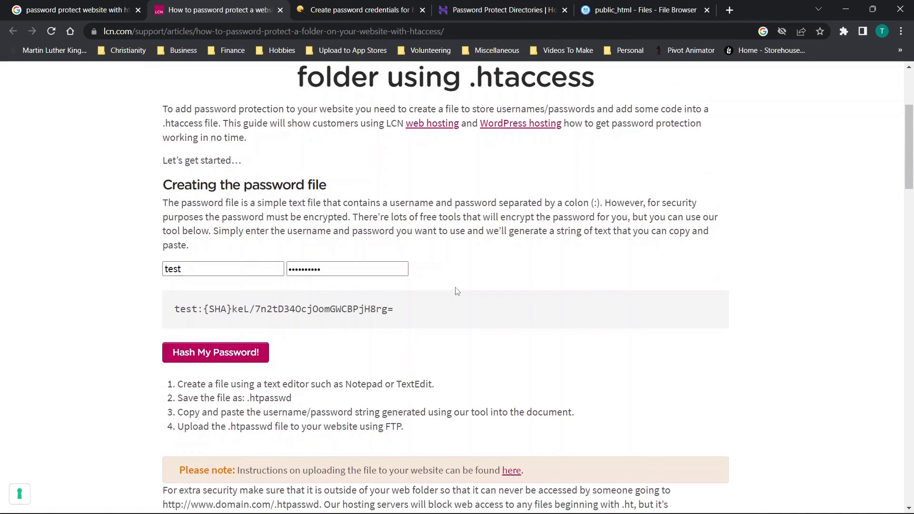
scroll(456, 287, down, 20)
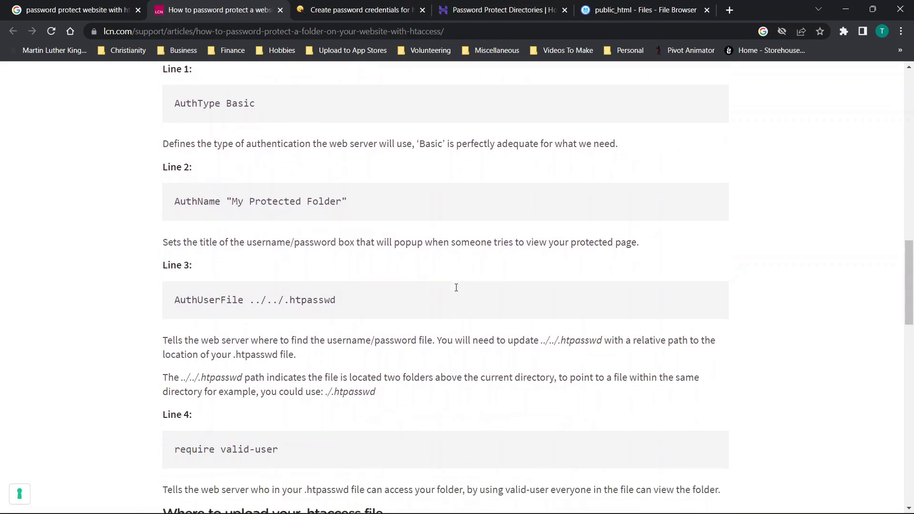
scroll(456, 292, up, 20)
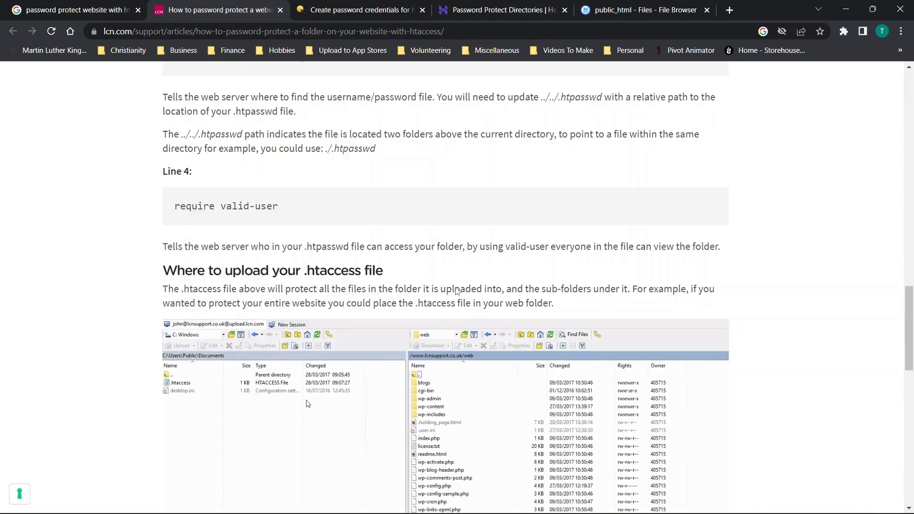
scroll(457, 291, up, 2)
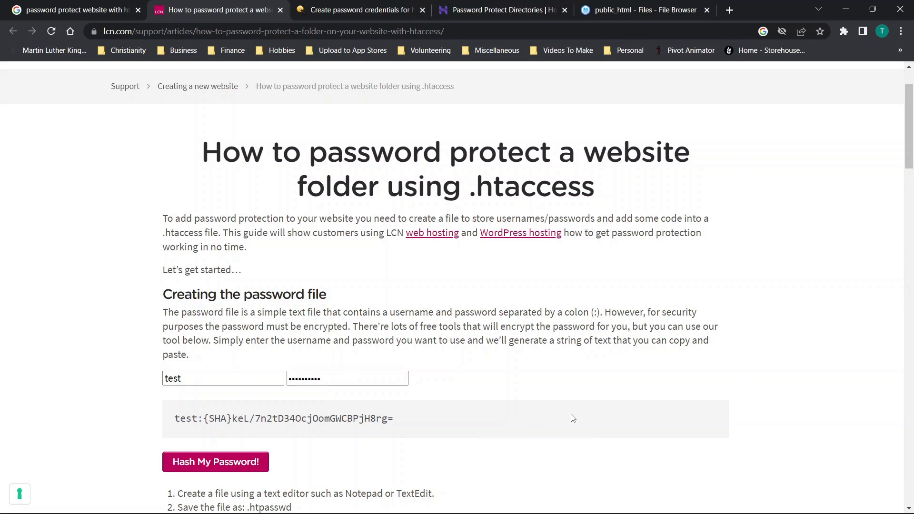
scroll(572, 418, down, 3)
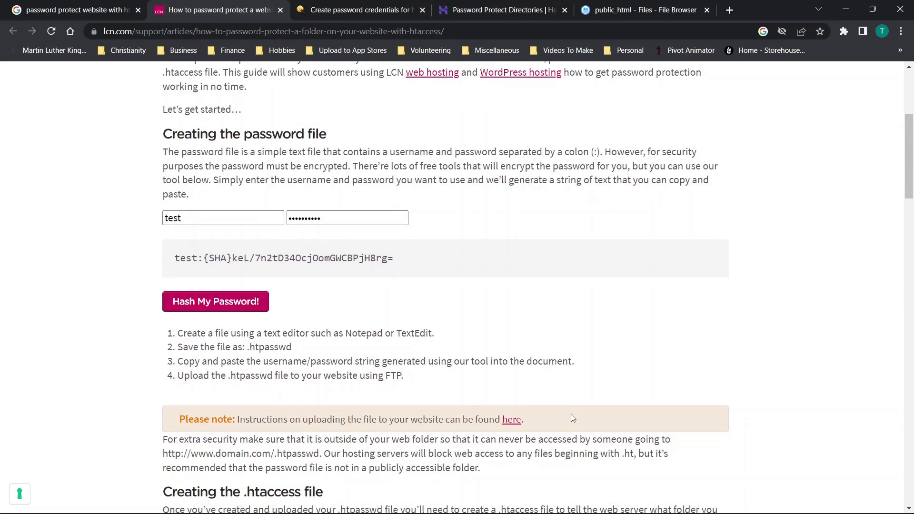
scroll(571, 415, down, 5)
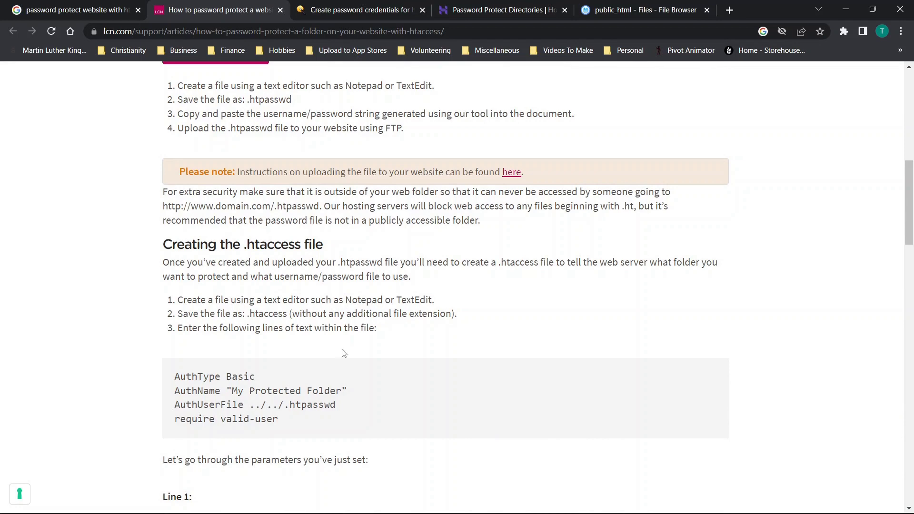
scroll(346, 324, down, 1)
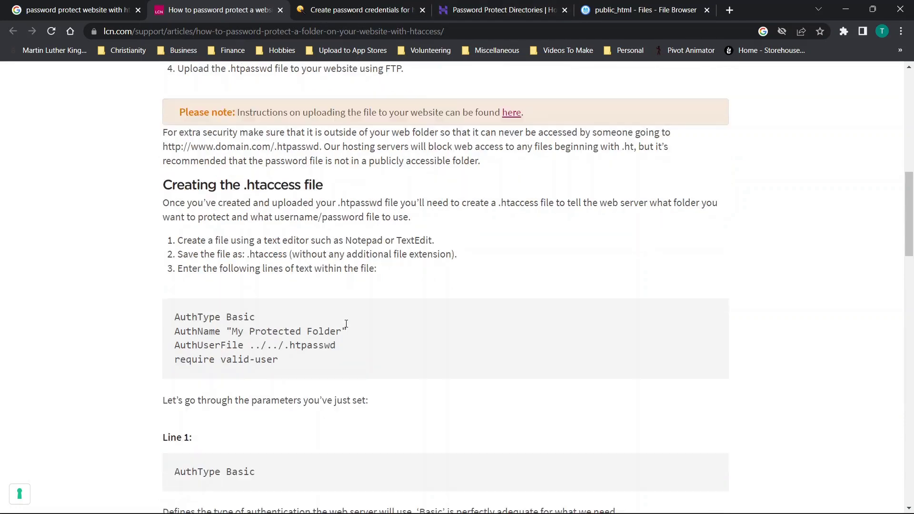
scroll(346, 324, down, 1)
click(511, 7)
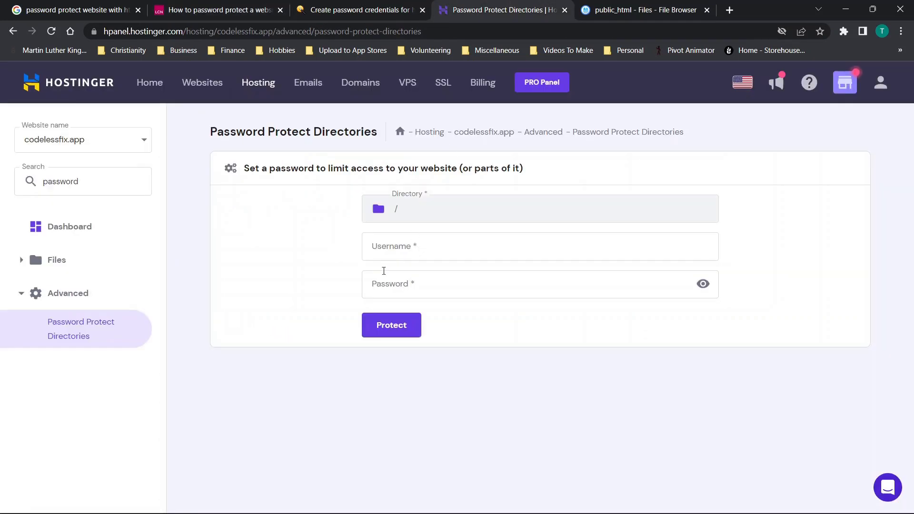
Re-protect the root directory / with username test and a new password
click(404, 251)
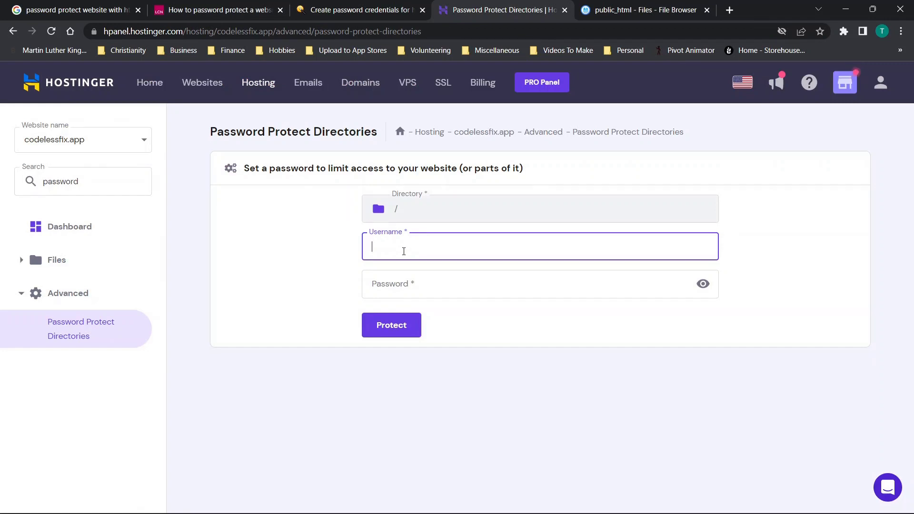
text(test)
key(Tab)
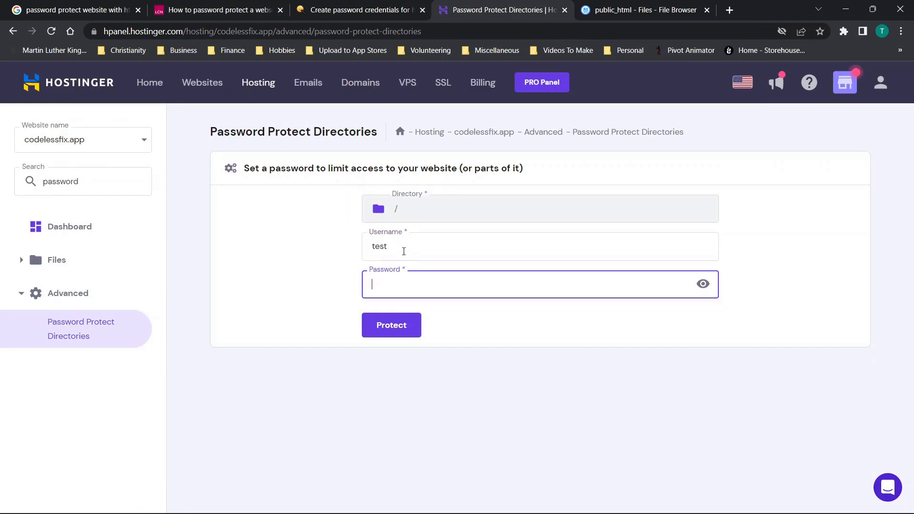
text(test1234)
click(406, 327)
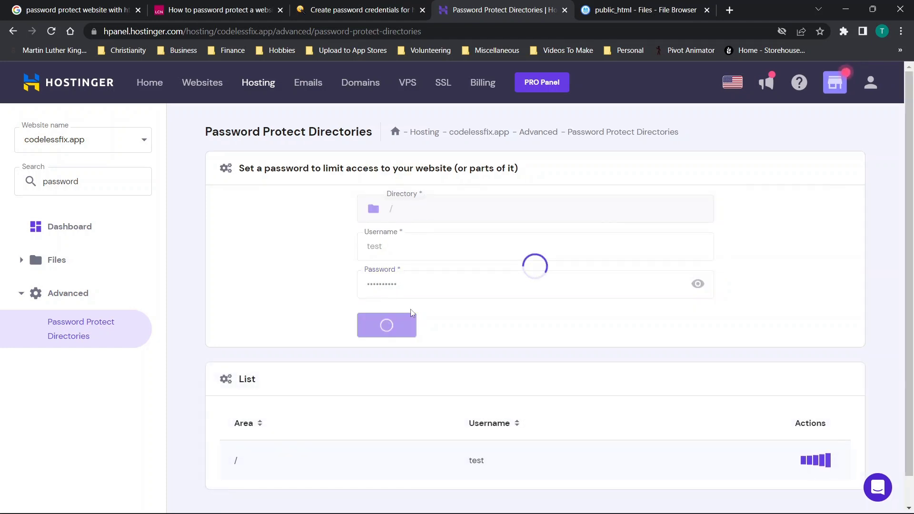
click(618, 7)
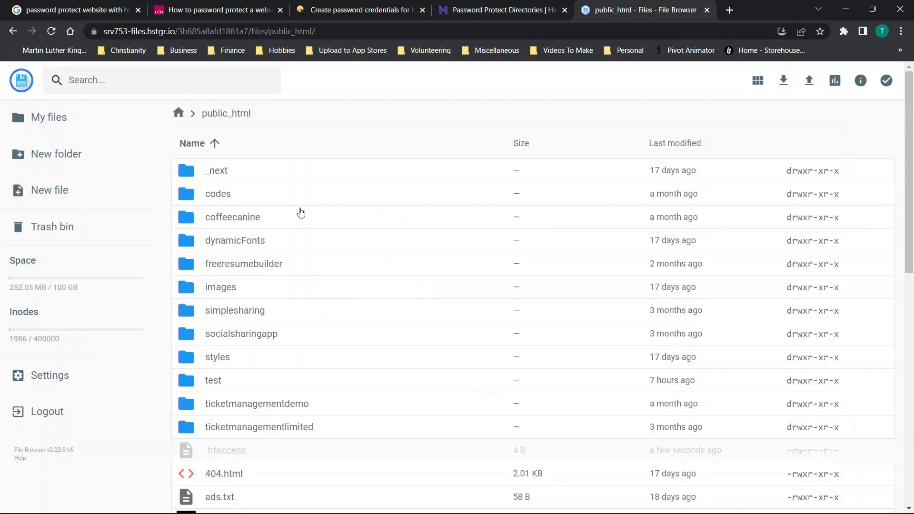
Reload public_html, open .htaccess and select the password file path
click(51, 31)
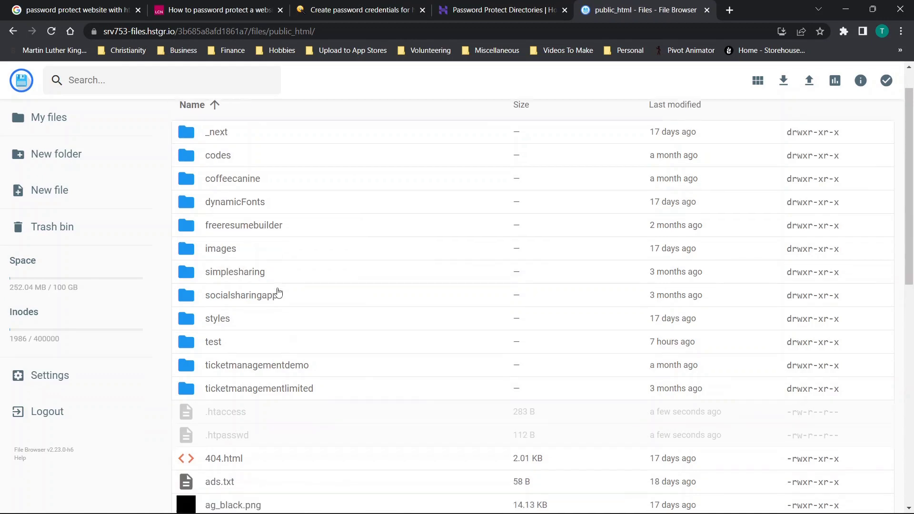
scroll(235, 381, down, 2)
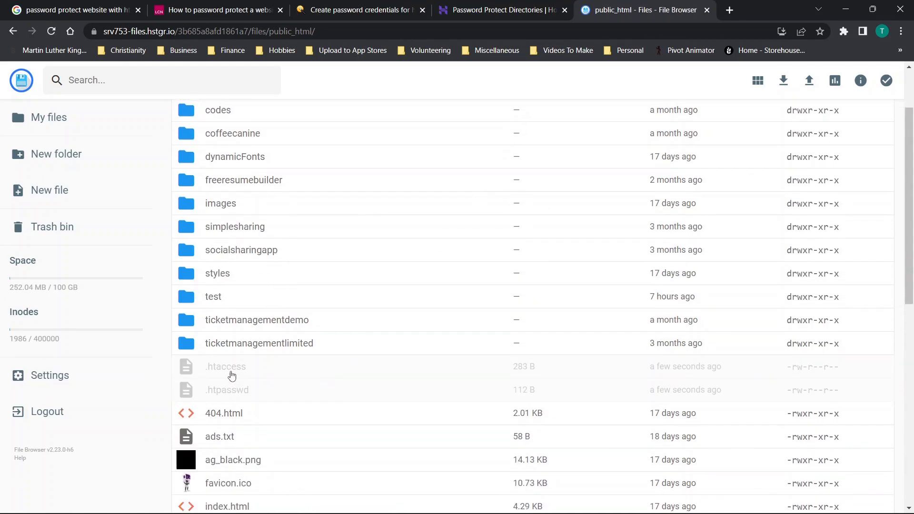
double_click(230, 373)
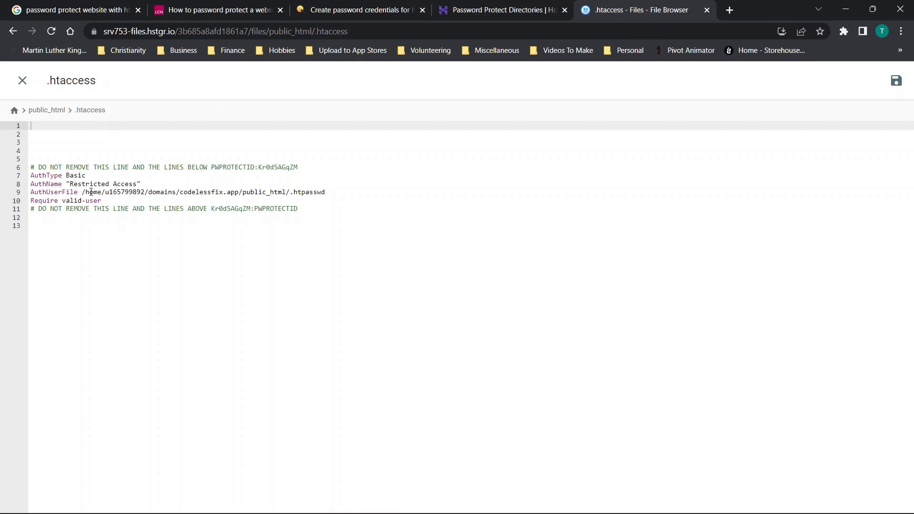
drag(85, 192, 321, 195)
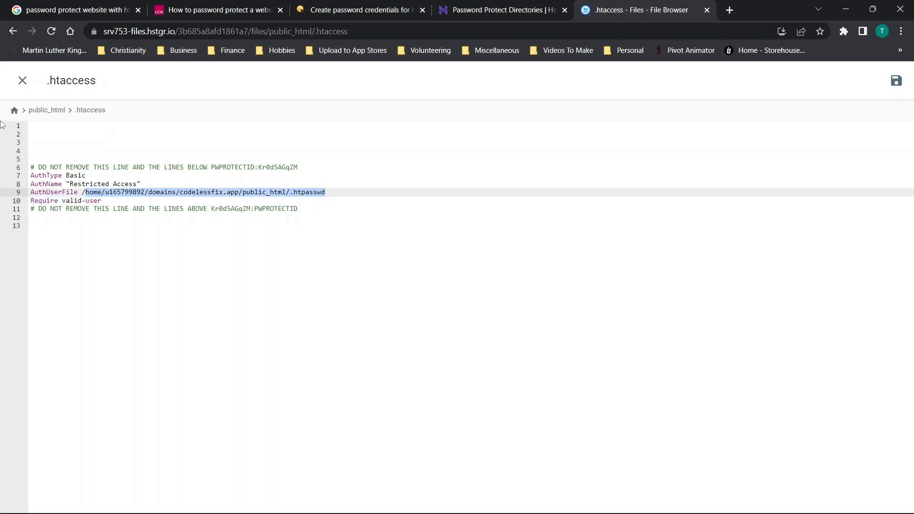
click(23, 80)
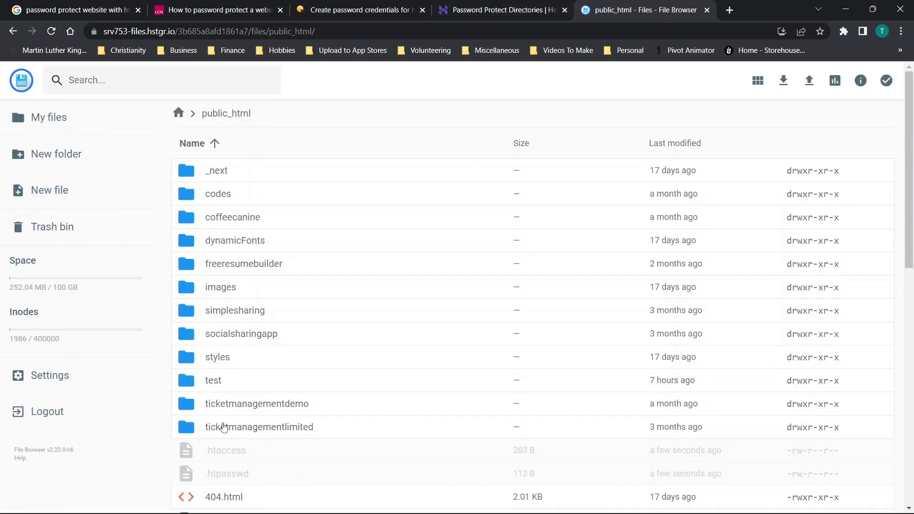
Remove the AuthUserFile line from .htaccess and search that line on Google
double_click(229, 458)
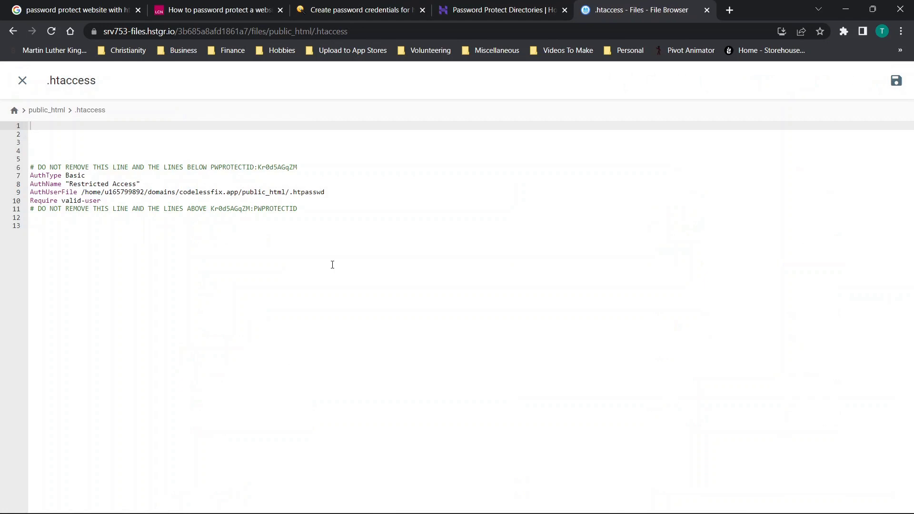
drag(328, 192, 28, 198)
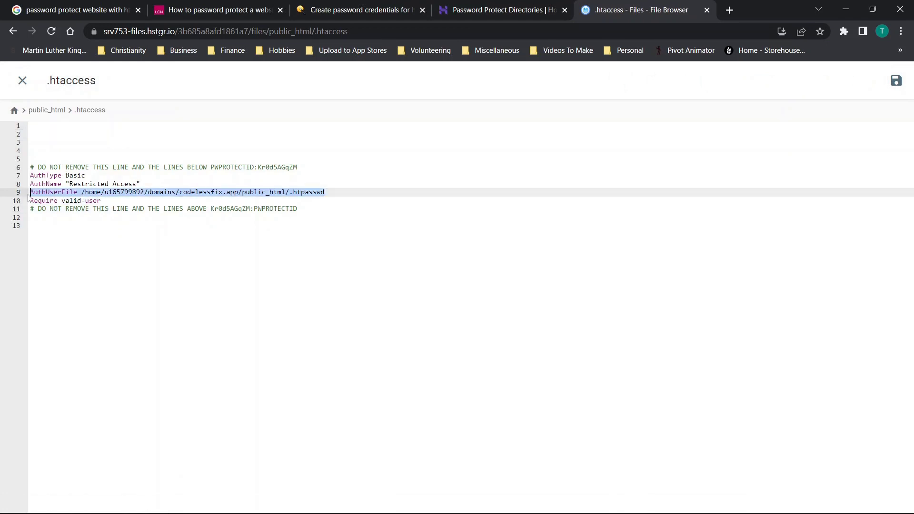
key(BackSpace)
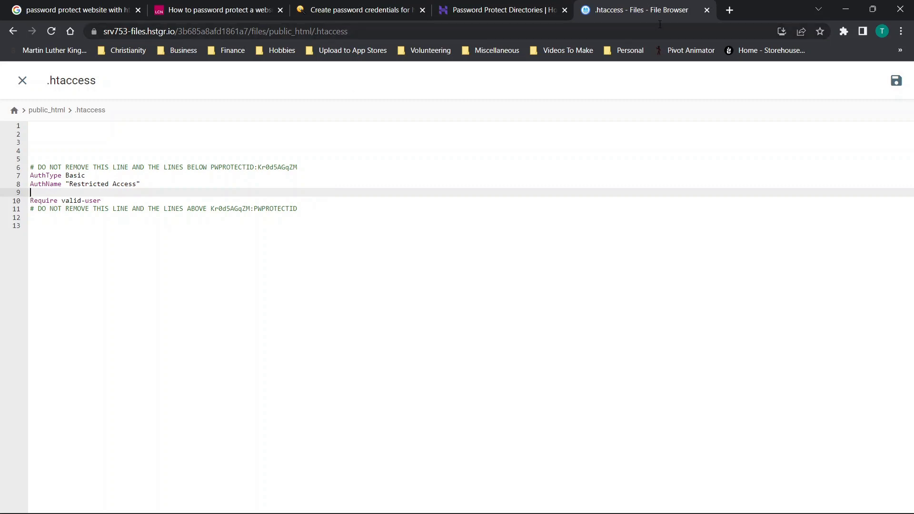
click(729, 10)
key(ctrl+v)
key(Return)
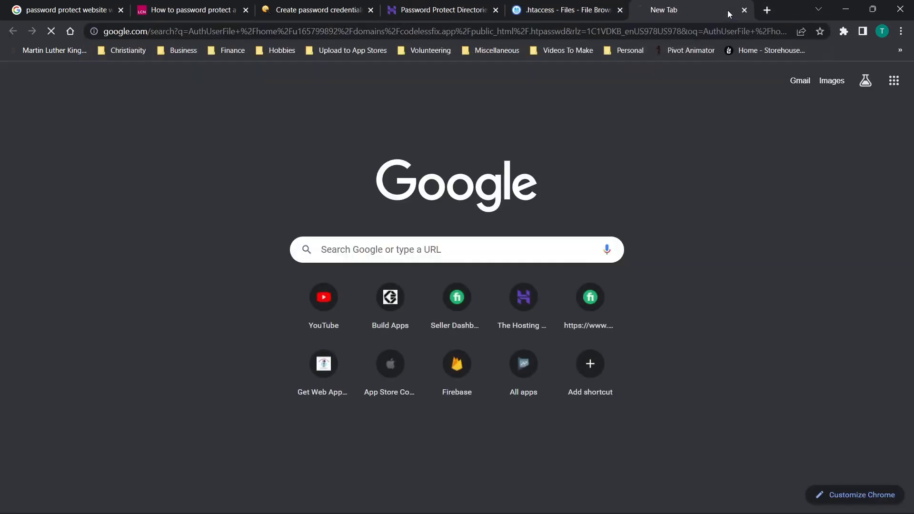
click(580, 5)
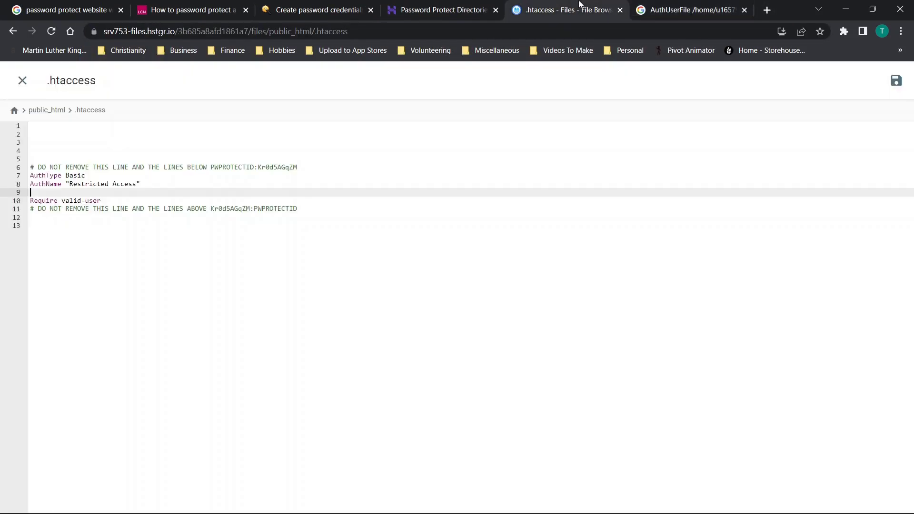
Delete the / entry in Password Protect Directories and confirm the removal
click(408, 8)
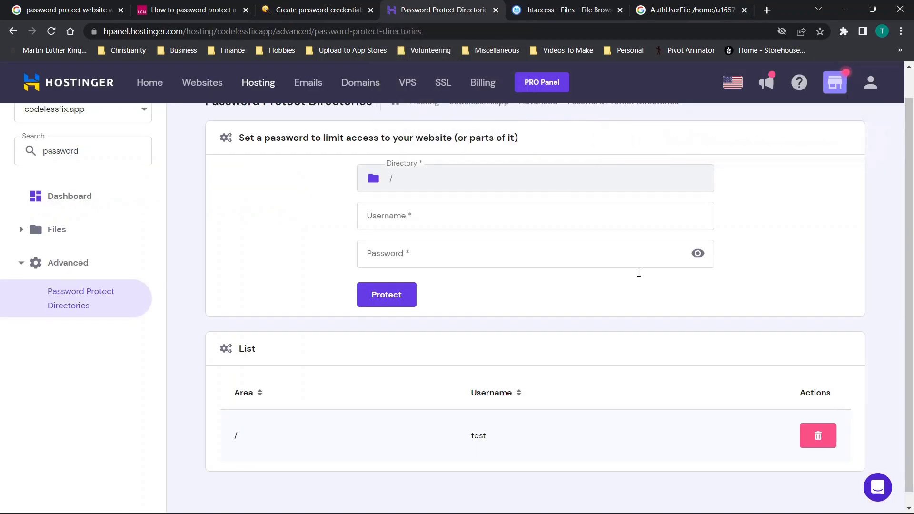
click(819, 442)
click(501, 172)
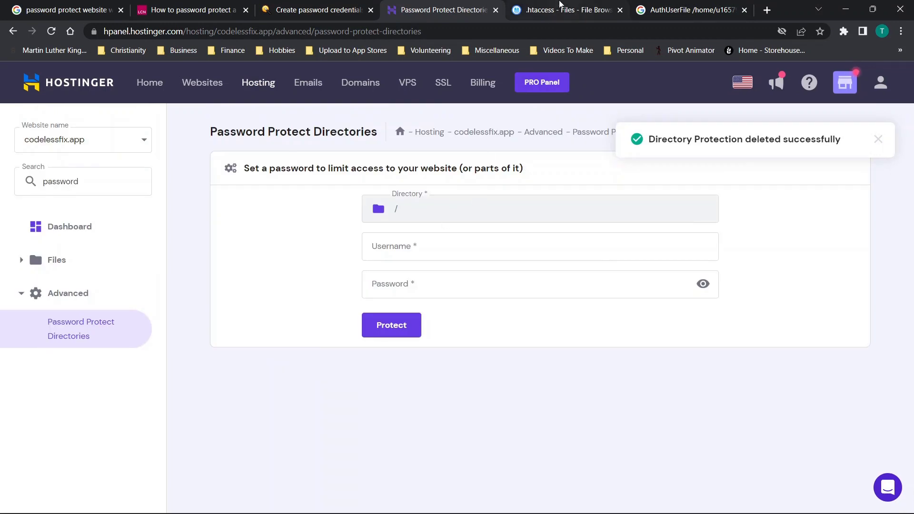
click(561, 10)
Discard the unsaved .htaccess edit and confirm the 6 B root .htaccess is empty
click(17, 83)
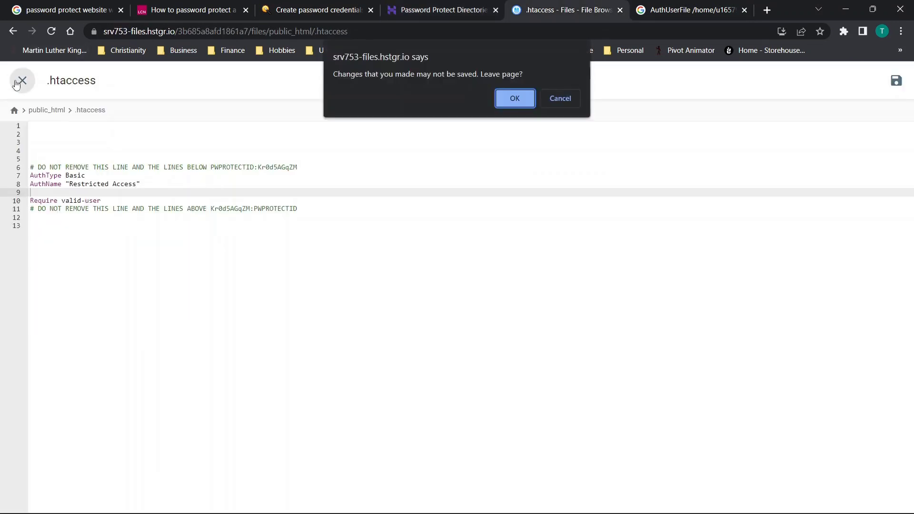
click(512, 100)
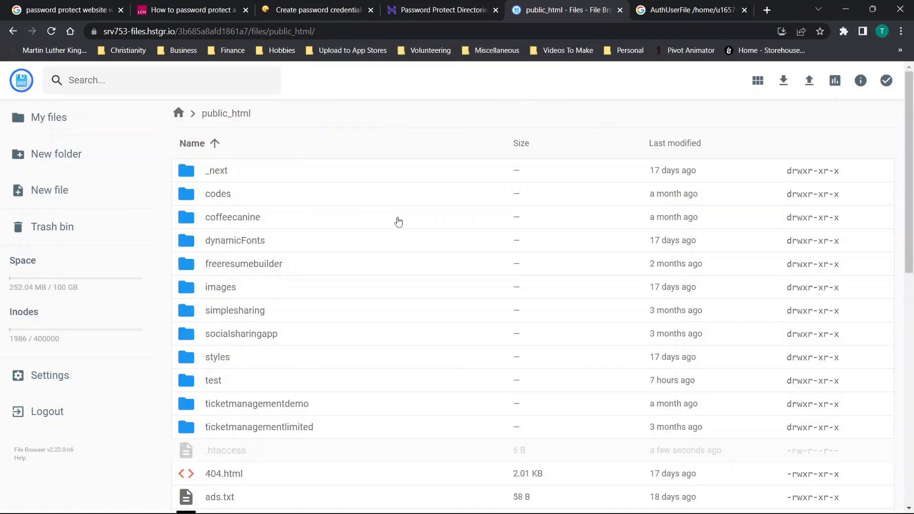
scroll(399, 222, down, 3)
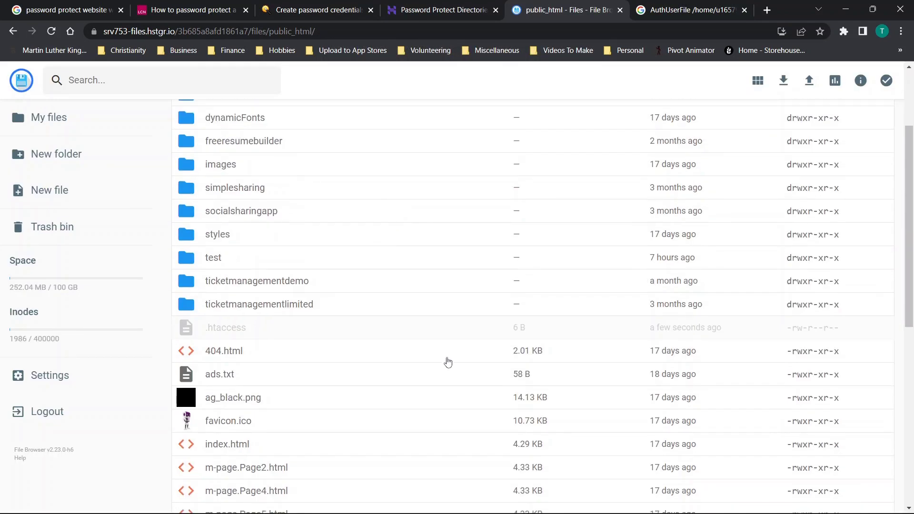
double_click(325, 328)
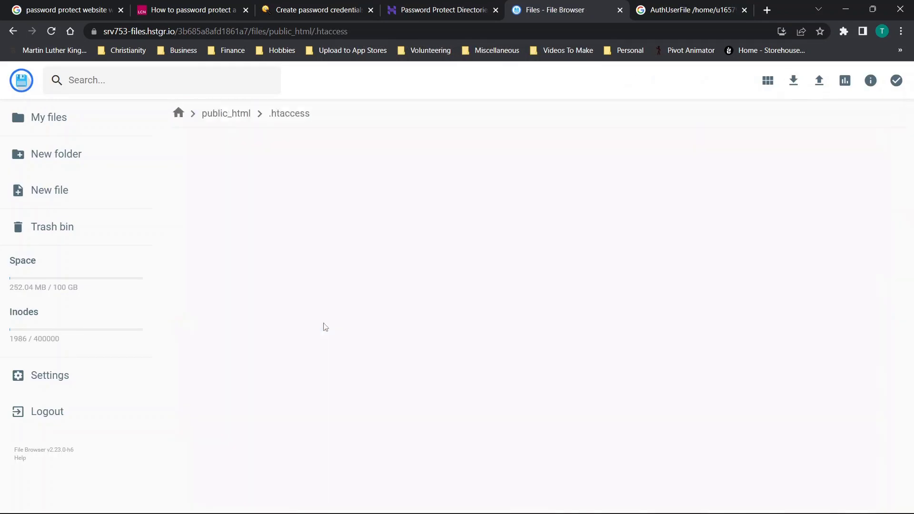
click(23, 80)
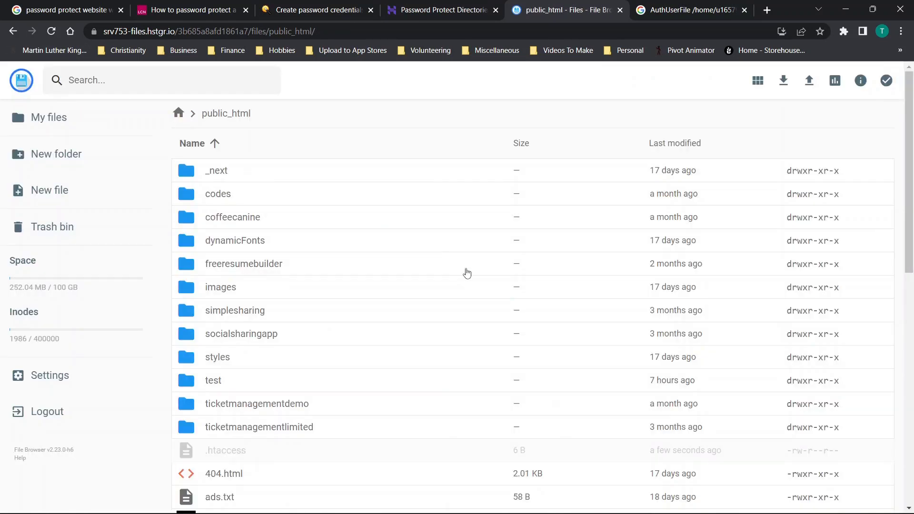
click(302, 9)
Move the LCN.com article tab before the generator tab and scroll to 'Creating the .htaccess file'
drag(186, 5, 317, 10)
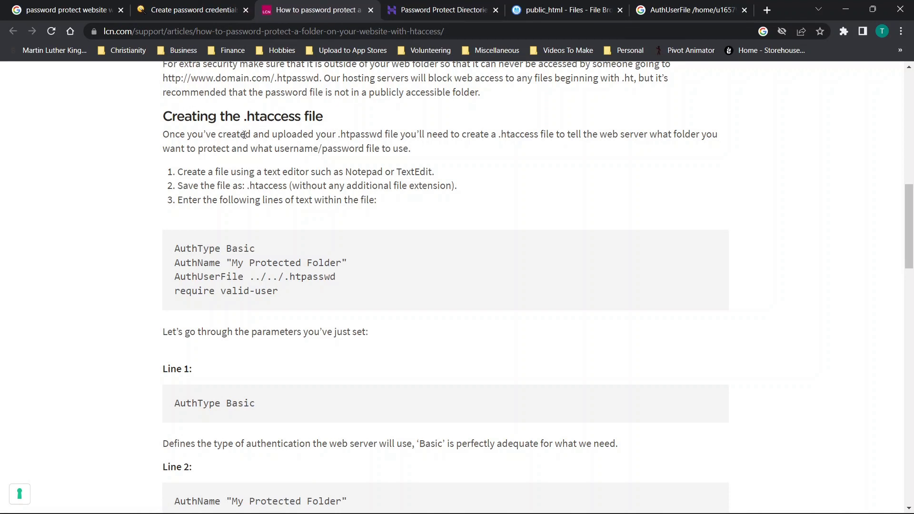
scroll(400, 162, up, 6)
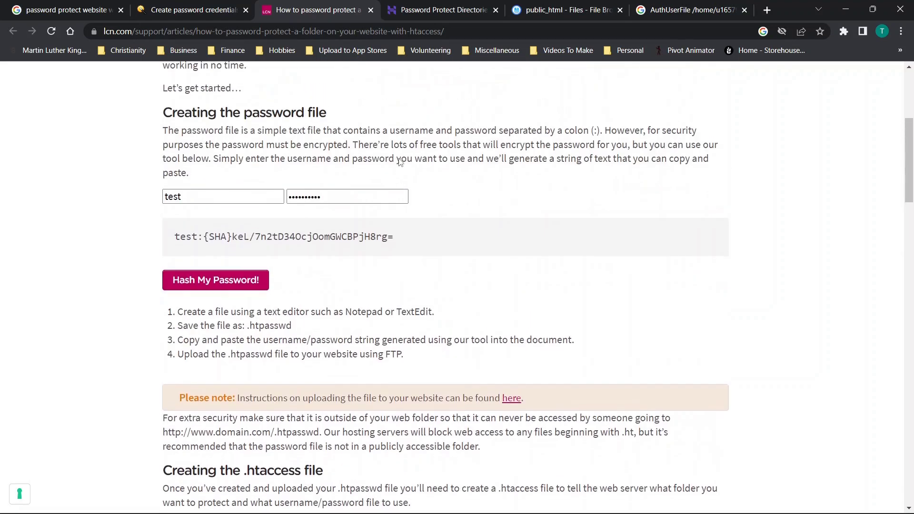
scroll(400, 161, down, 2)
scroll(399, 162, down, 1)
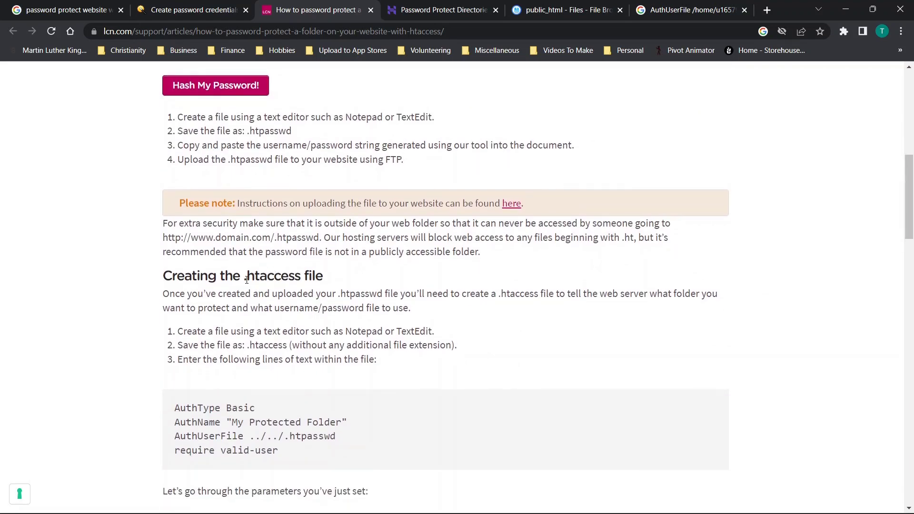
Permanently delete the 6 B .htaccess from public_html, skipping the trash bin
click(445, 7)
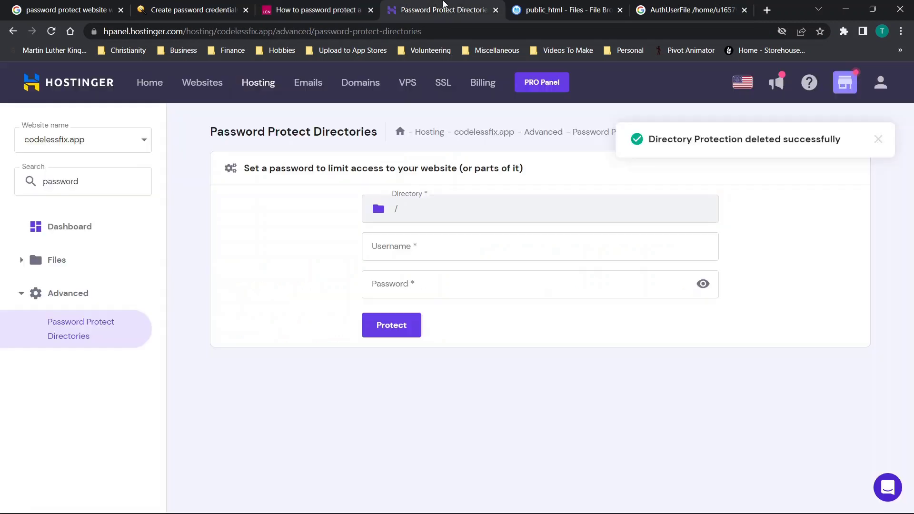
click(531, 5)
scroll(323, 307, down, 3)
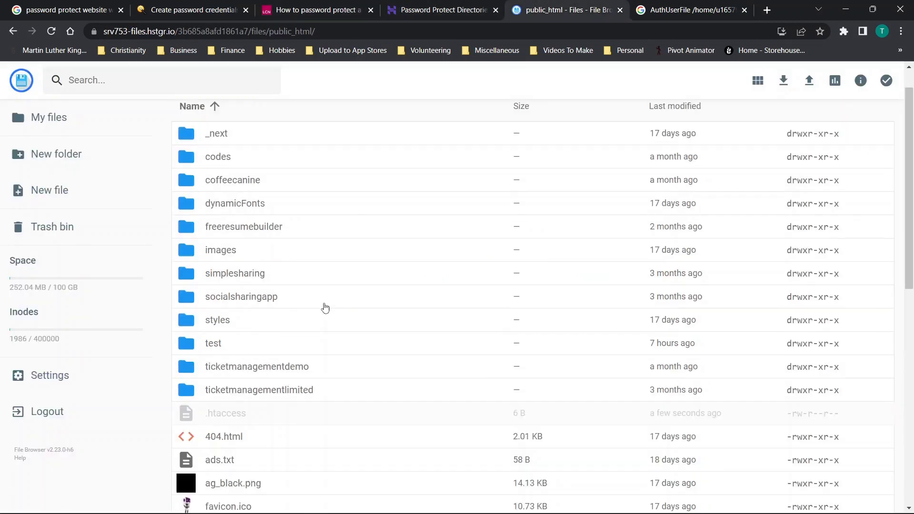
click(214, 351)
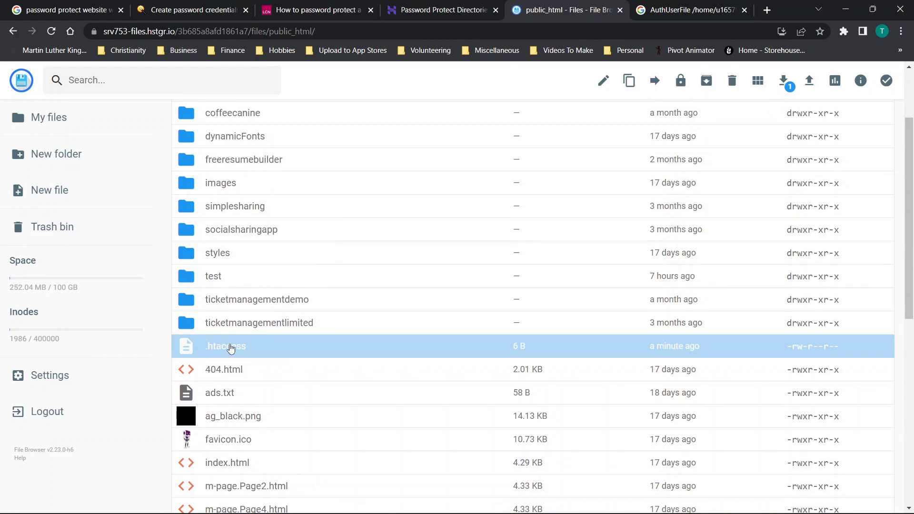
right_click(230, 349)
scroll(265, 460, down, 3)
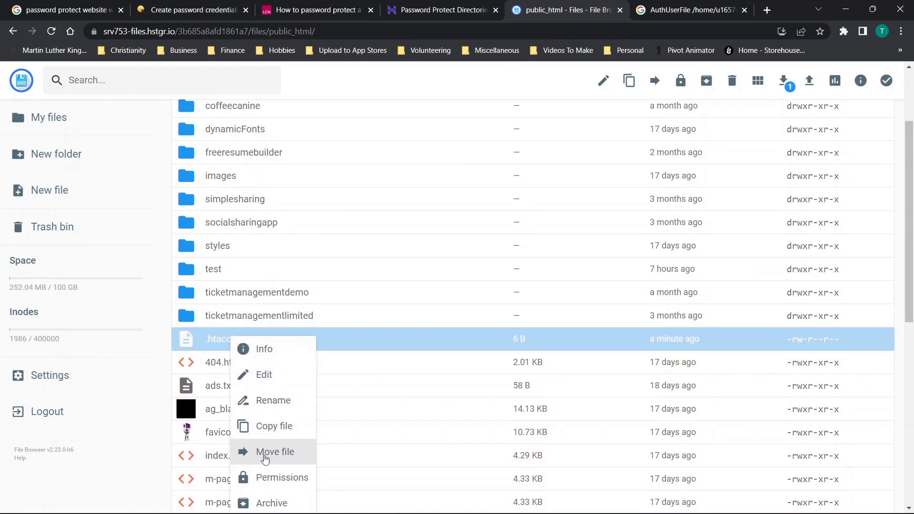
click(267, 465)
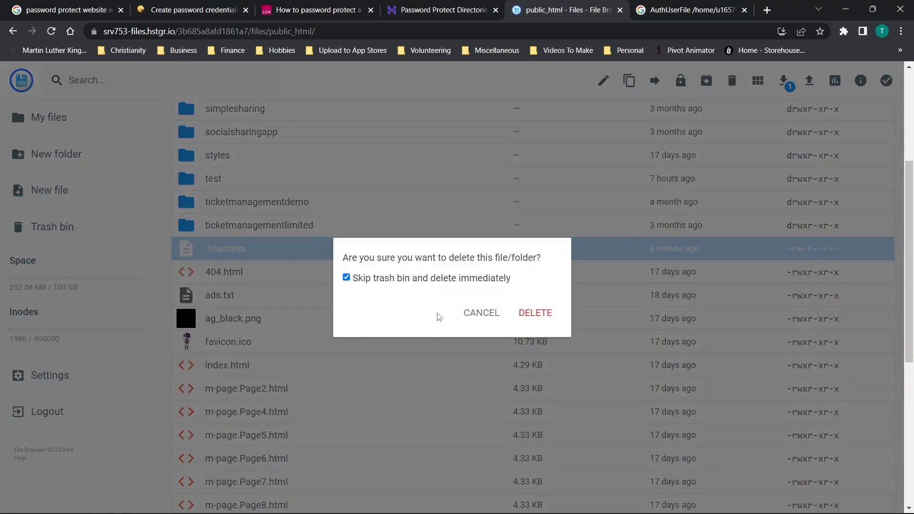
click(535, 313)
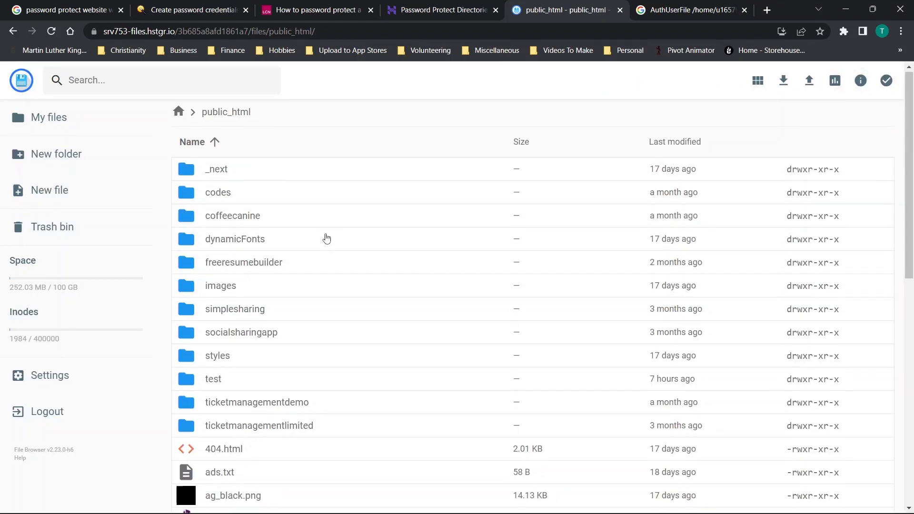
Create a new empty file named .htaccess in public_html
click(71, 195)
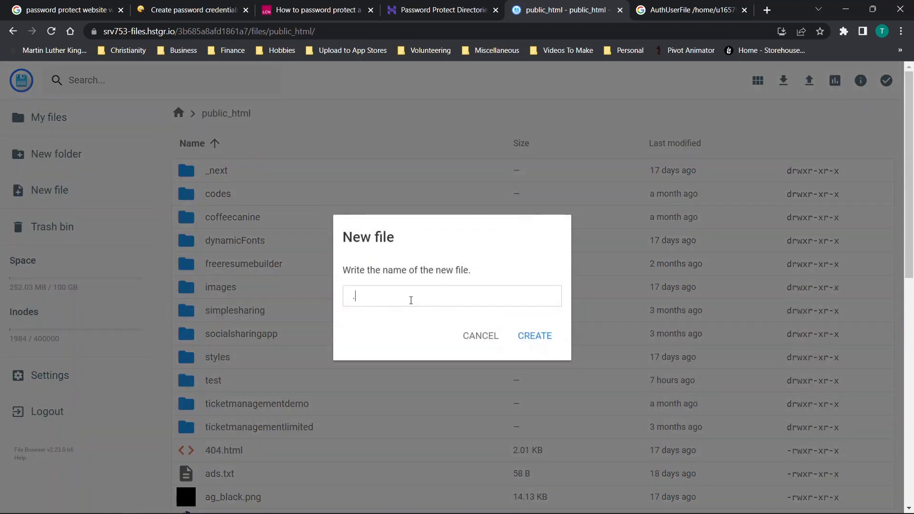
text(.htaccess)
click(529, 335)
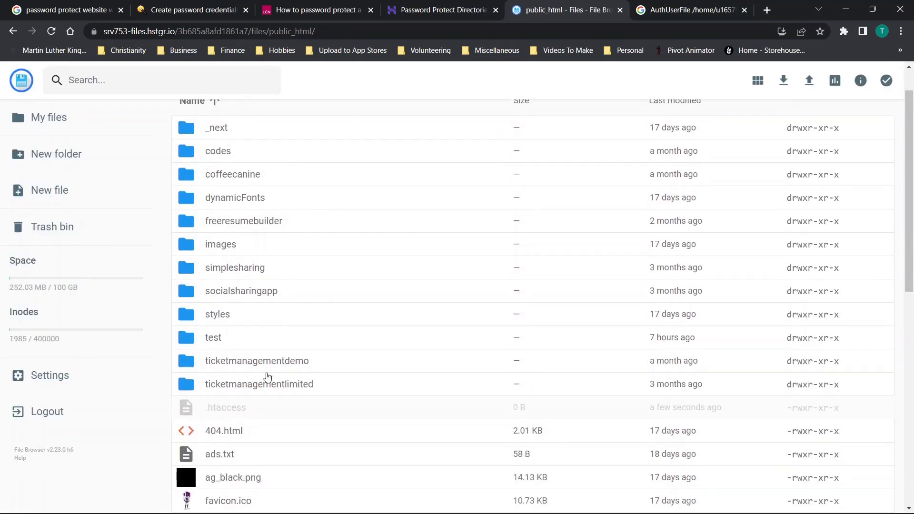
Select the LCN article's four-line sample, from AuthType Basic to require valid-user
click(427, 9)
click(341, 7)
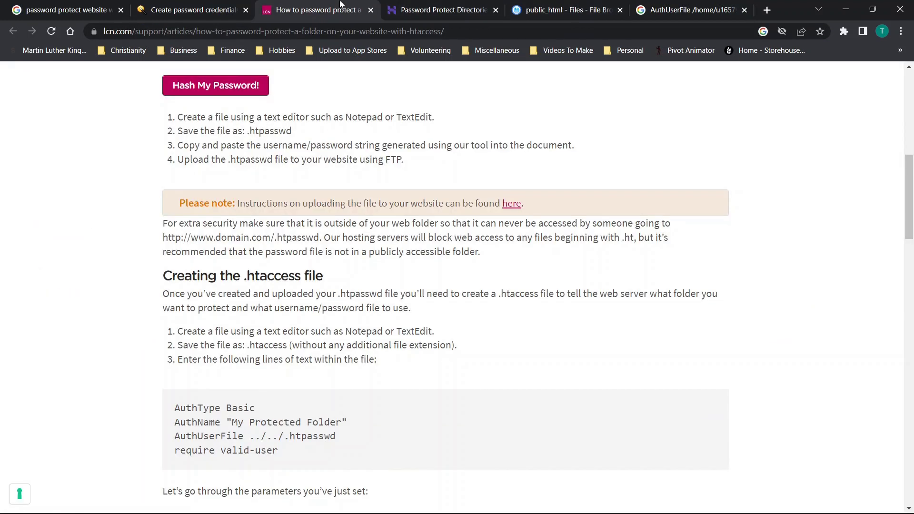
scroll(332, 223, down, 2)
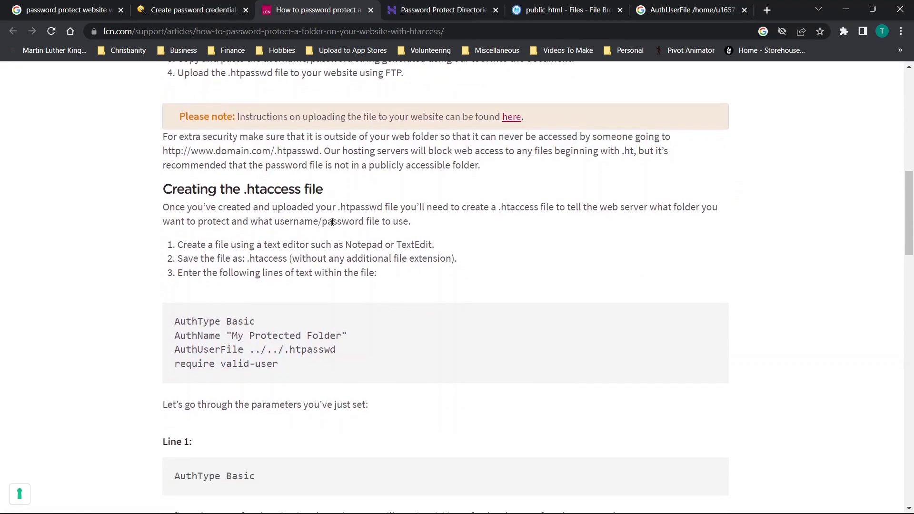
scroll(271, 217, down, 1)
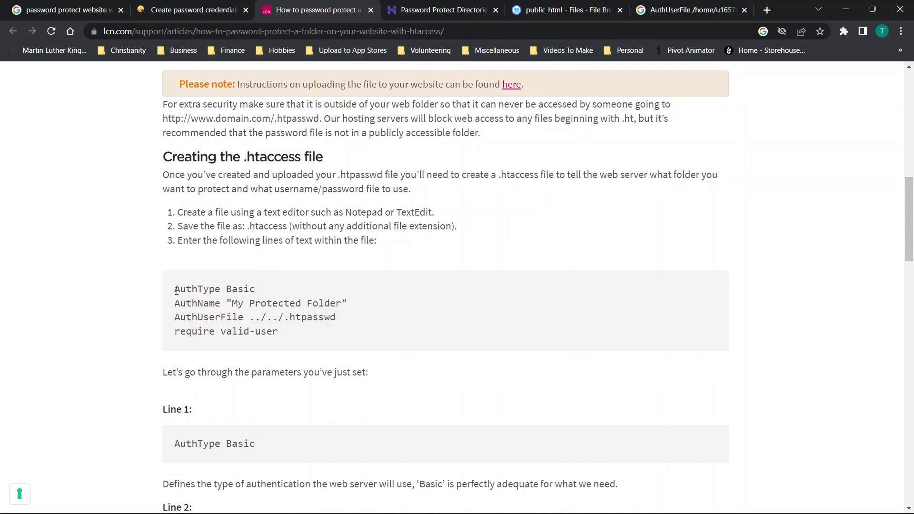
drag(175, 290, 303, 342)
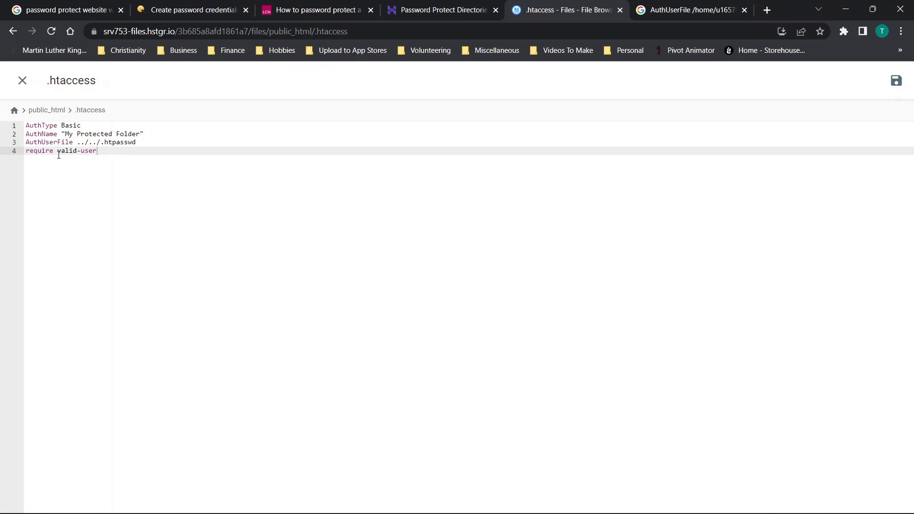
Cut the full server path to .htpasswd from the Google search box
click(638, 7)
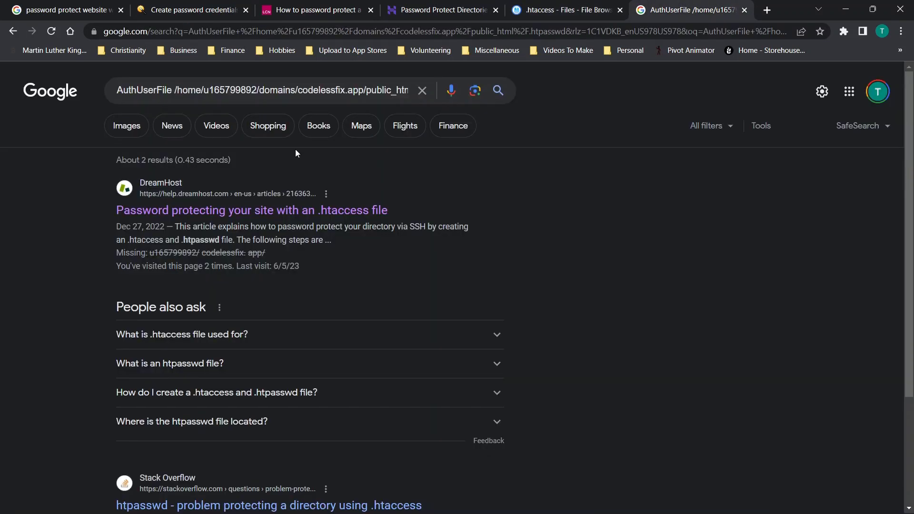
click(200, 103)
key(ctrl+a)
key(ctrl+x)
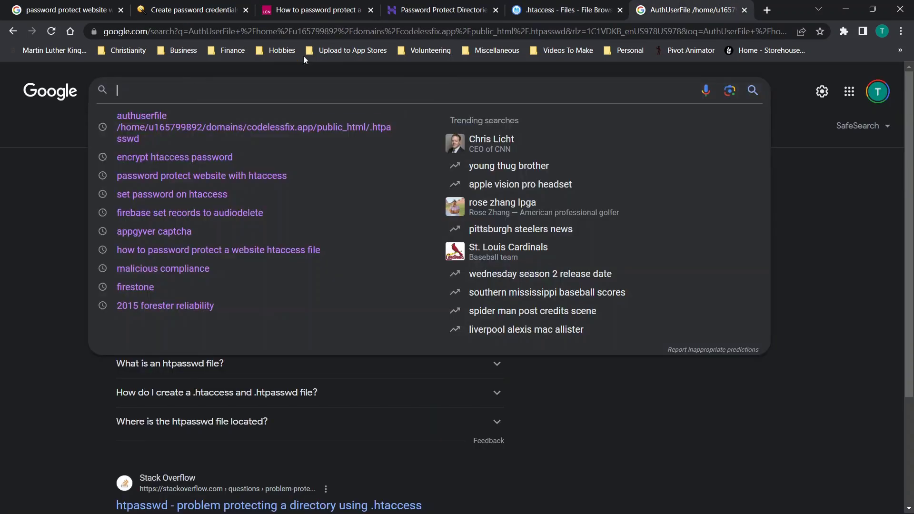
click(590, 7)
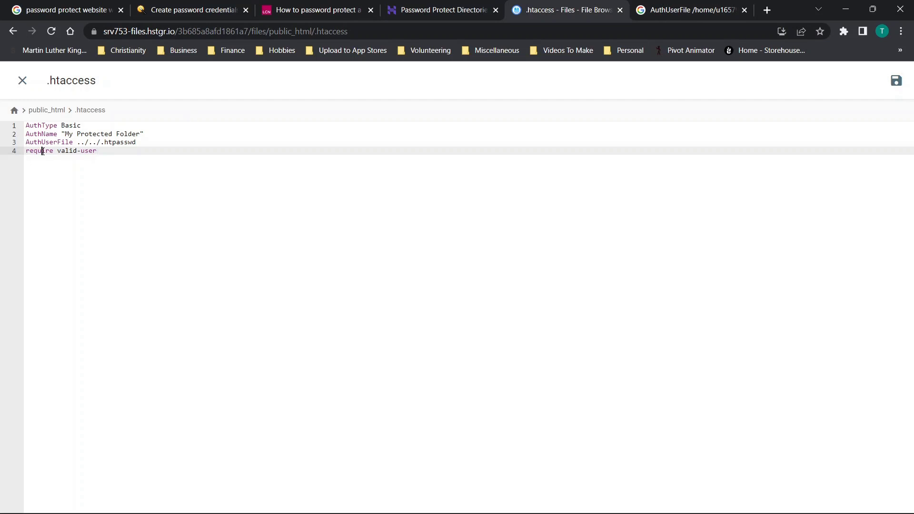
Replace line 3's relative AuthUserFile path with the full path ending public_html/.htpasswd
drag(149, 142, 125, 155)
click(125, 154)
key(Return)
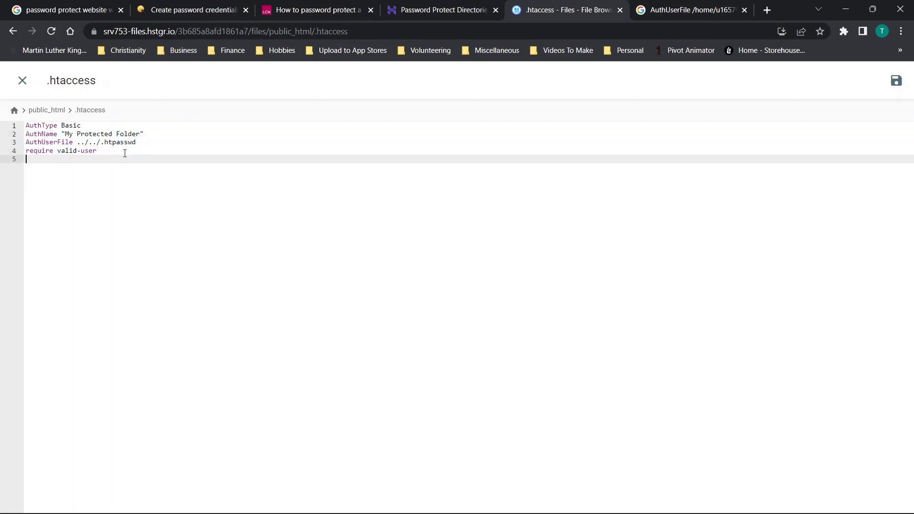
key(Return)
key(ctrl+v)
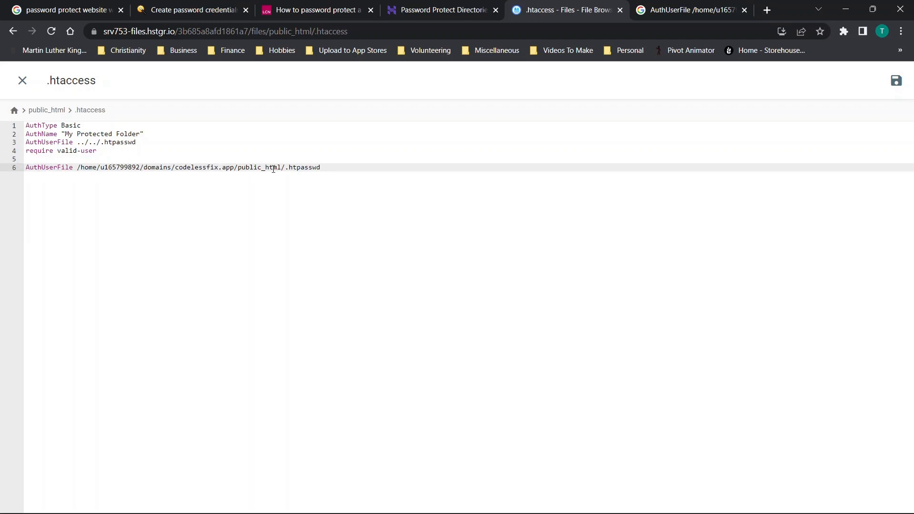
drag(320, 167, 25, 161)
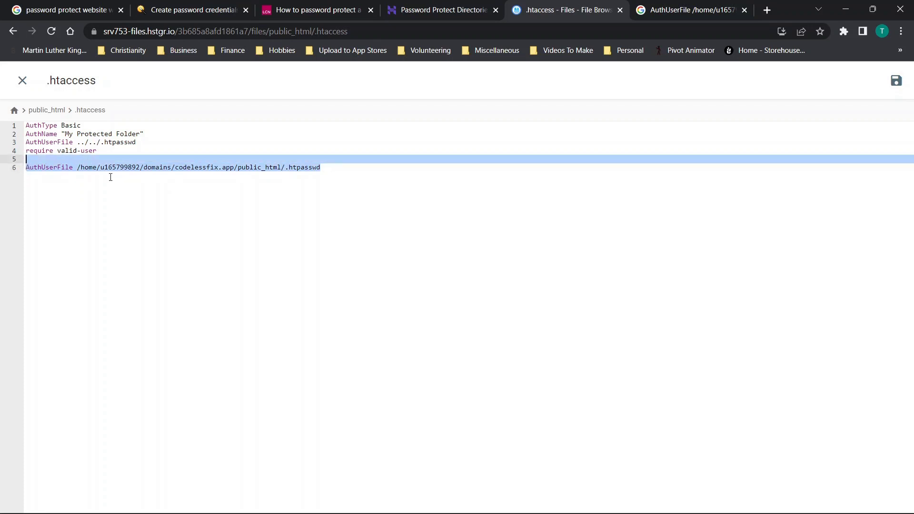
key(BackSpace)
drag(144, 142, 26, 144)
key(ctrl+v)
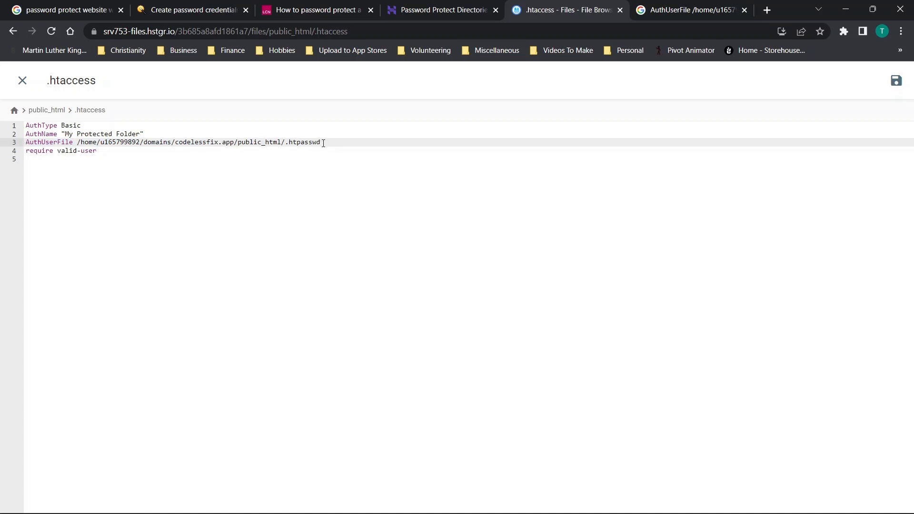
Check the .htpasswd name at the end of line 3 and save .htaccess
drag(323, 143, 287, 142)
click(123, 176)
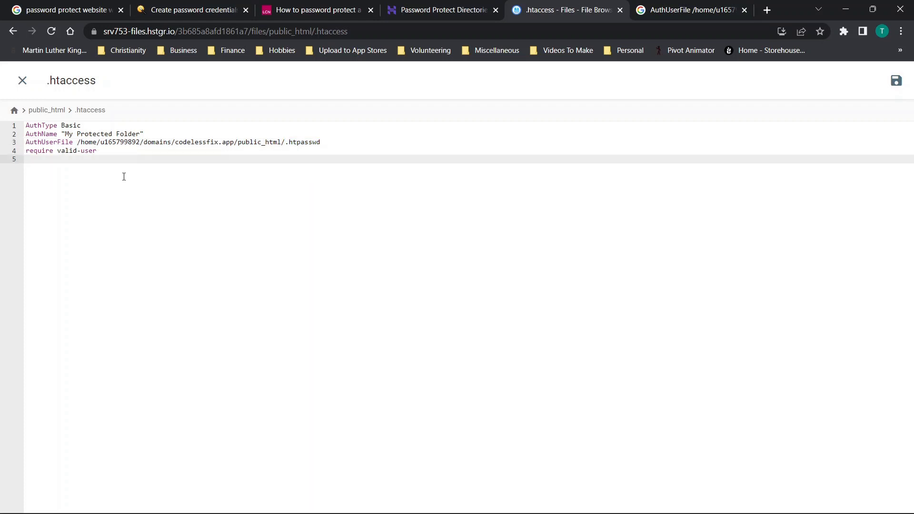
click(898, 84)
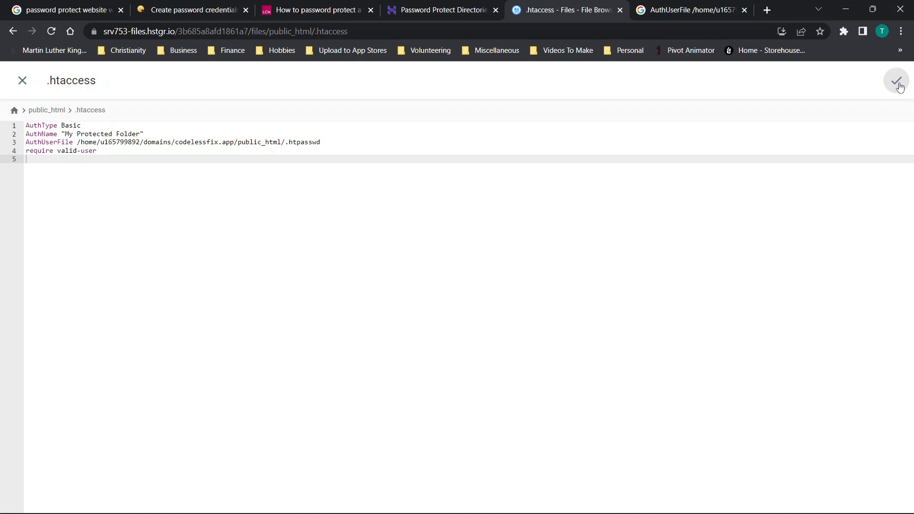
Close the .htaccess editor and create a new file named .htpasswd in public_html
click(26, 85)
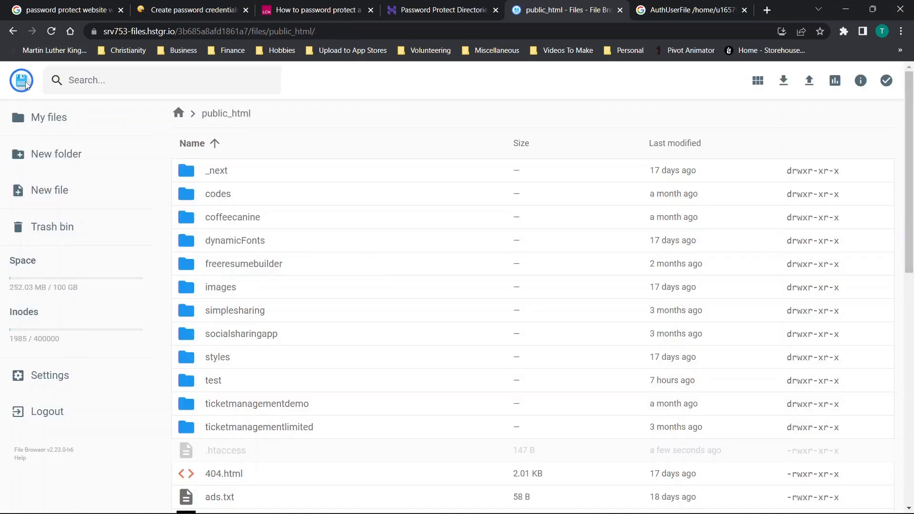
scroll(402, 281, down, 3)
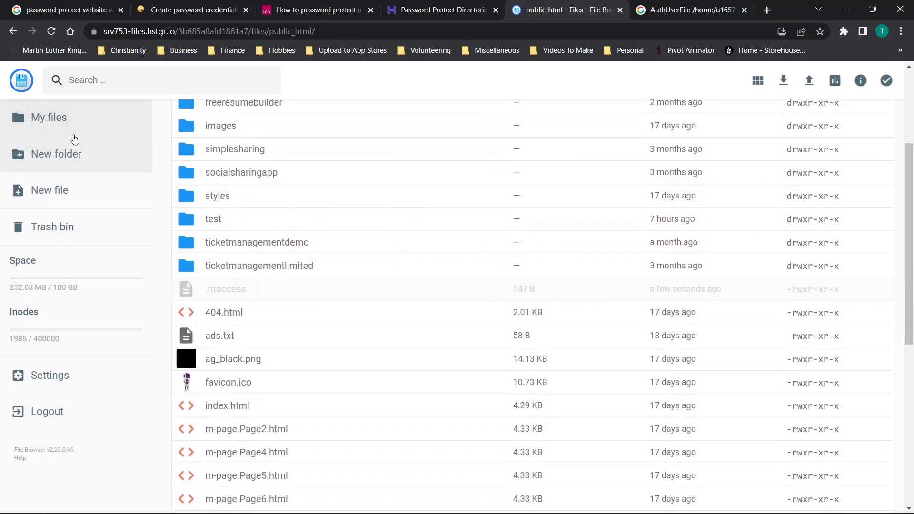
click(55, 200)
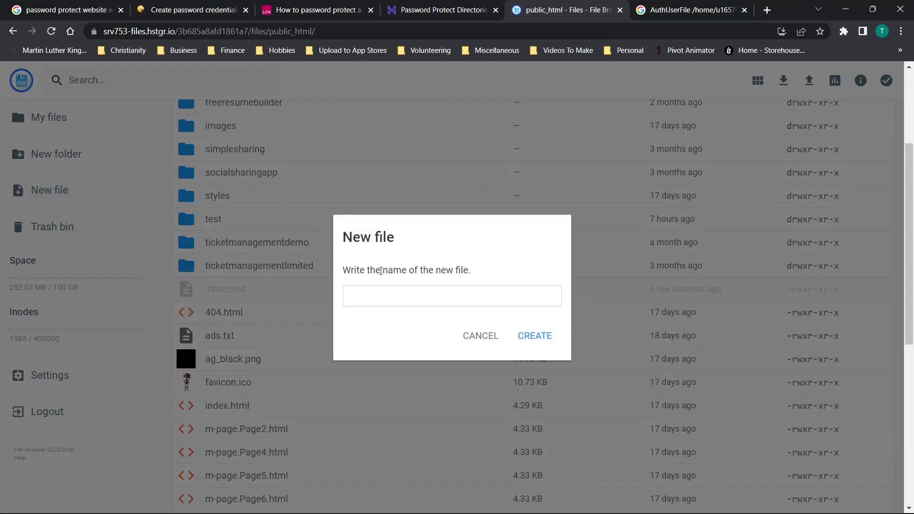
text(.htpasswd)
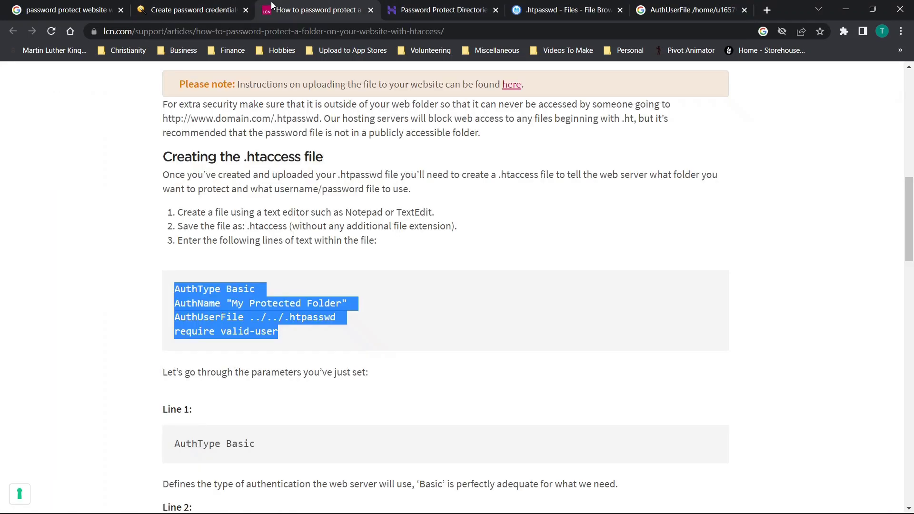
Review the saved .htaccess rules, then open the empty .htpasswd file
click(301, 223)
scroll(301, 223, down, 4)
scroll(301, 224, up, 14)
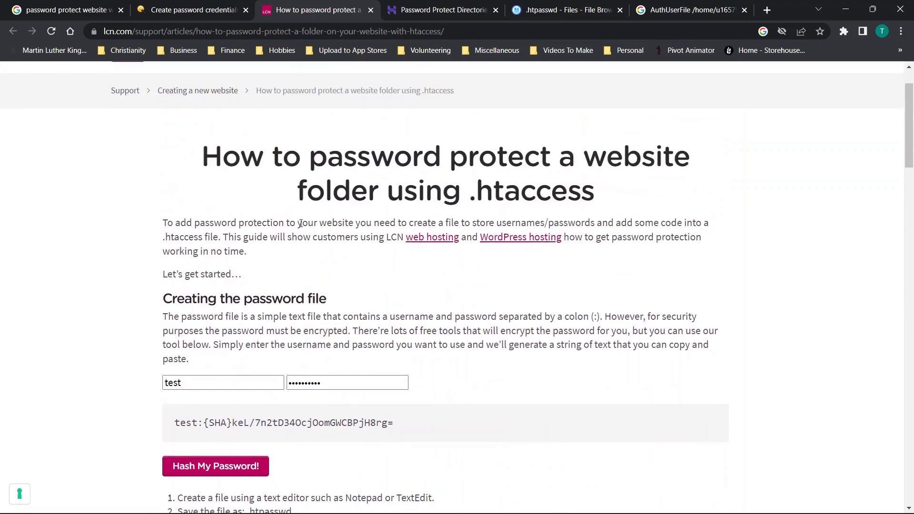
scroll(301, 224, up, 2)
scroll(323, 256, down, 3)
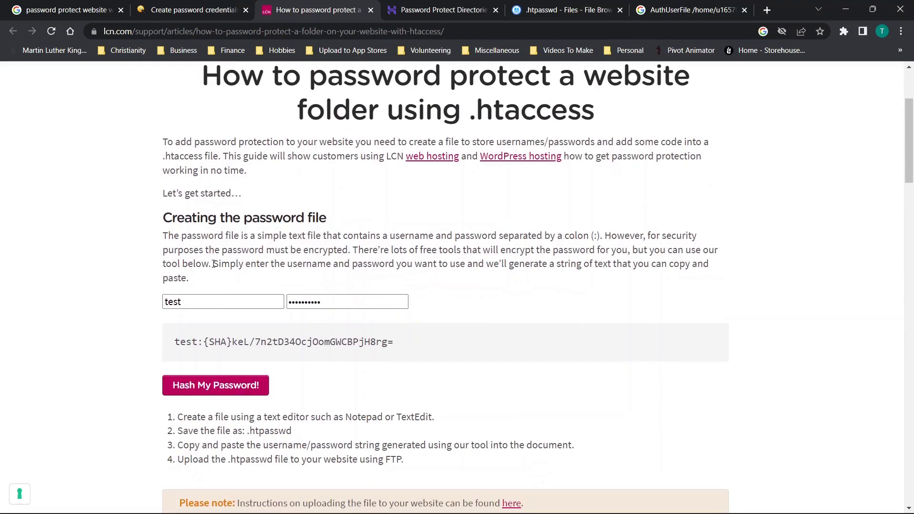
click(453, 6)
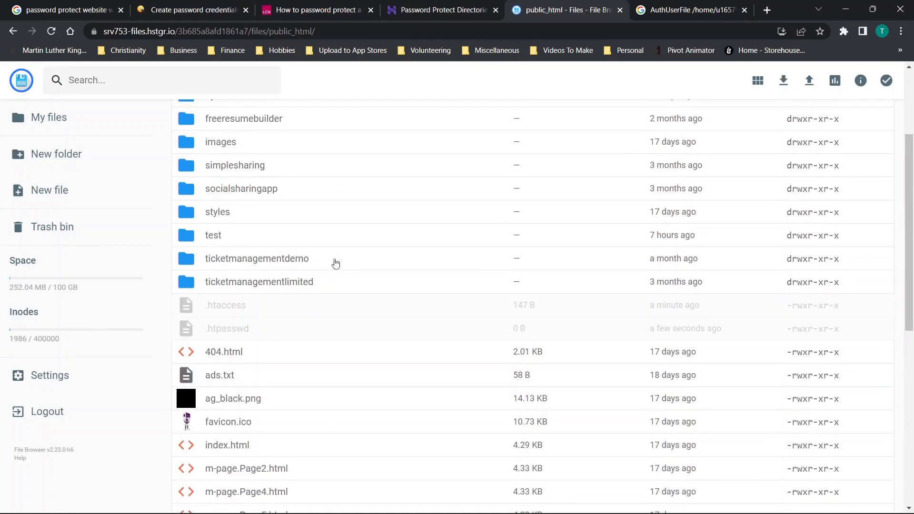
double_click(228, 306)
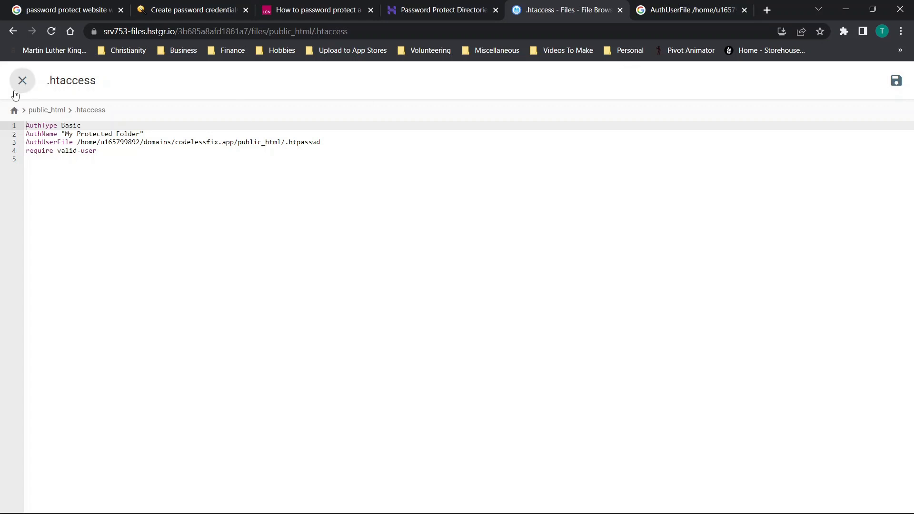
click(19, 86)
scroll(395, 383, down, 2)
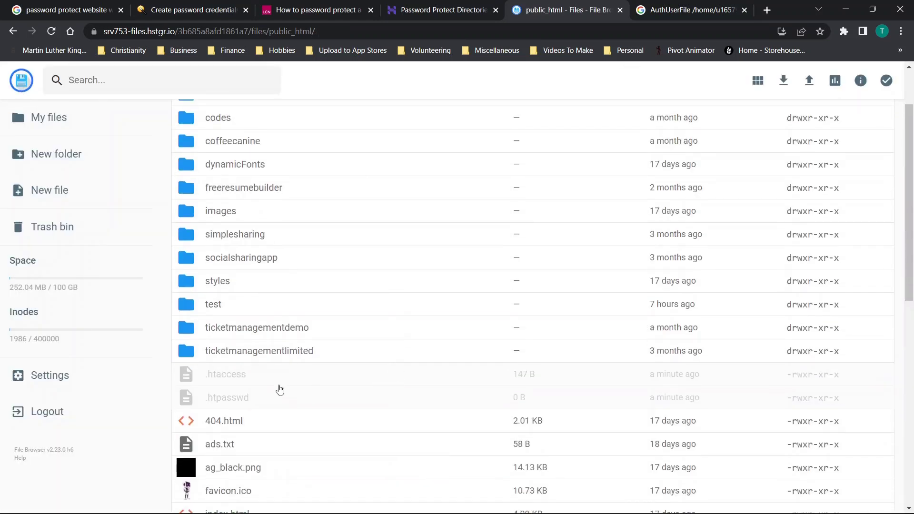
double_click(243, 401)
Clear the sample username and password from the LCN hash tool
click(439, 7)
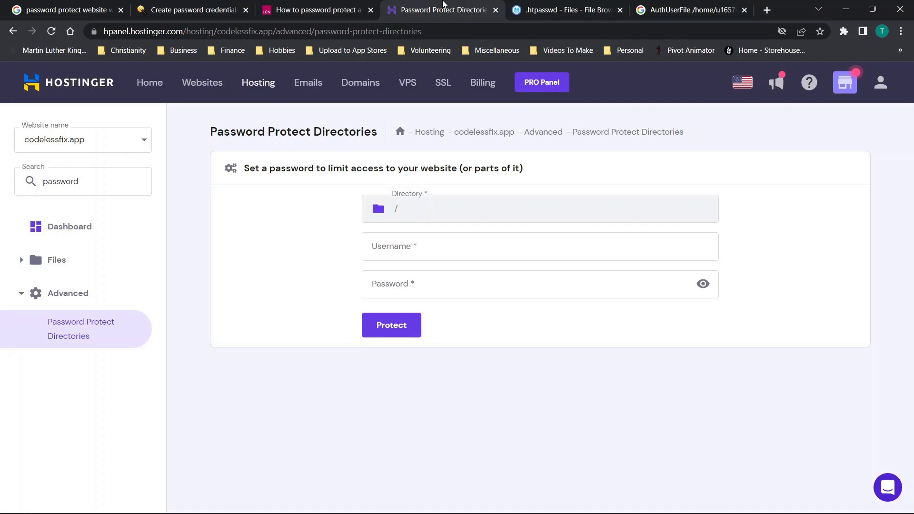
click(313, 7)
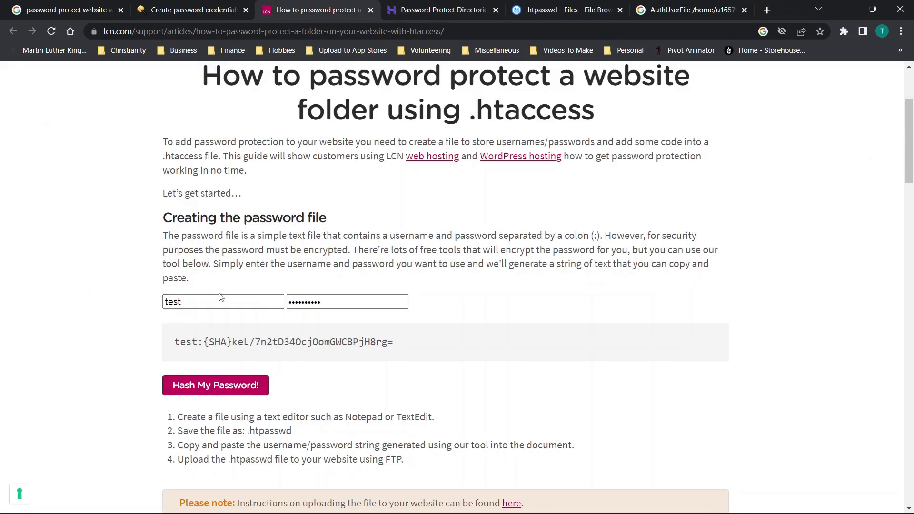
click(222, 299)
drag(218, 305, 164, 305)
key(BackSpace)
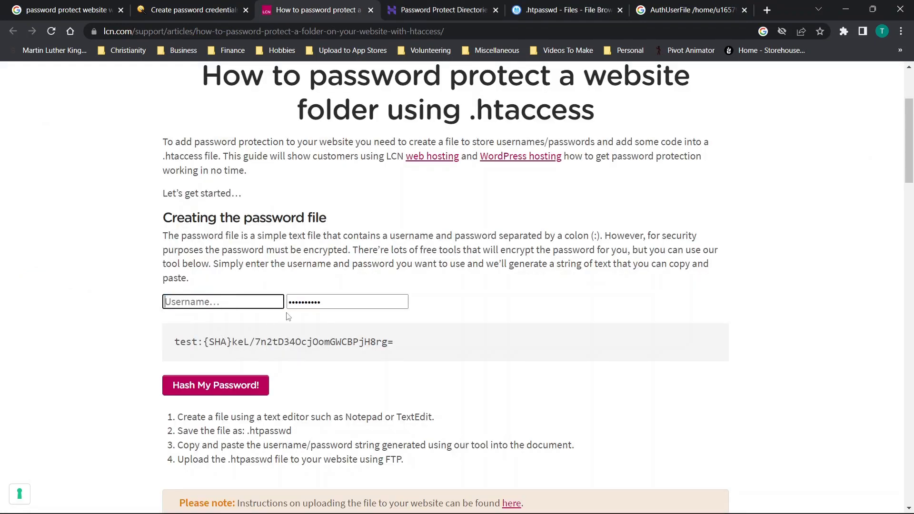
drag(404, 302, 277, 302)
key(BackSpace)
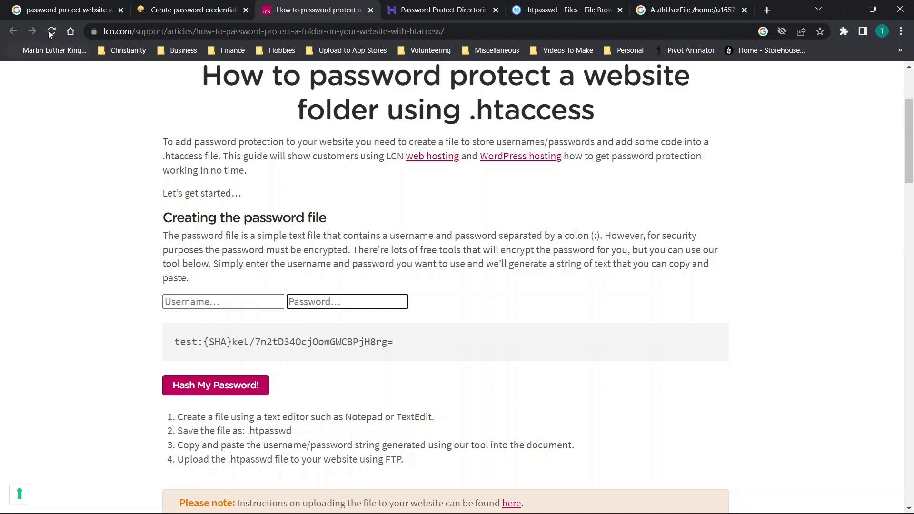
click(232, 391)
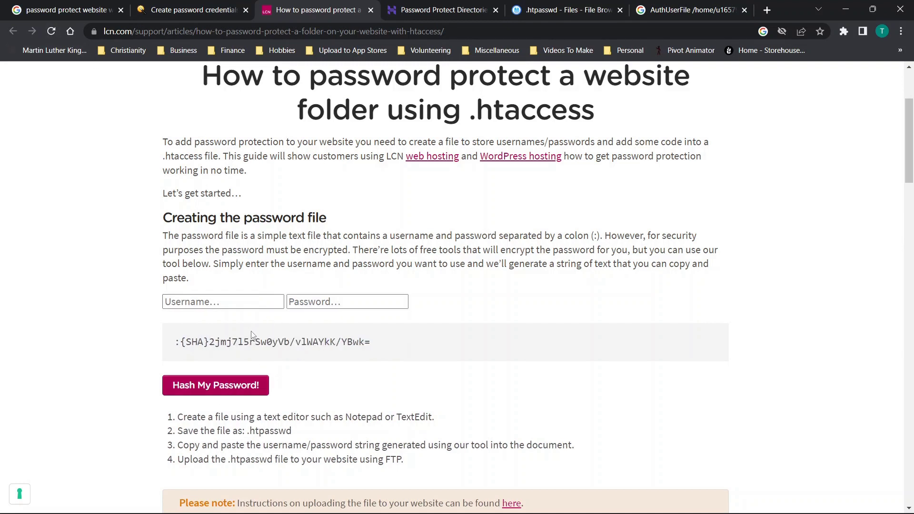
Hash username test with a password and select the generated SHA line
click(51, 31)
scroll(267, 152, up, 20)
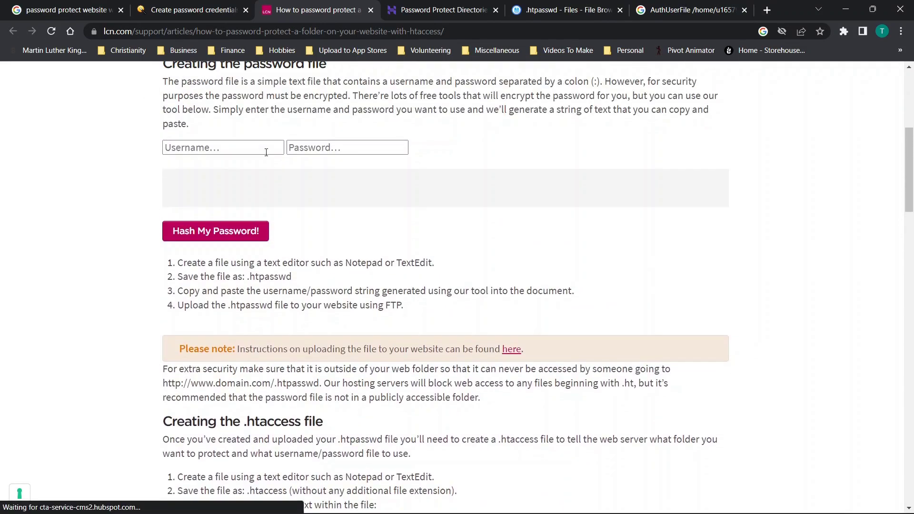
scroll(266, 153, up, 1)
click(217, 350)
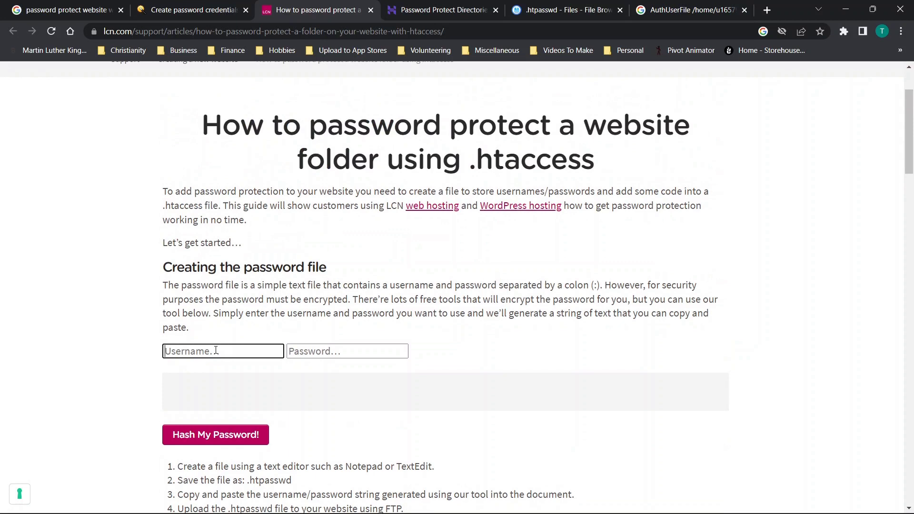
text(test)
click(304, 355)
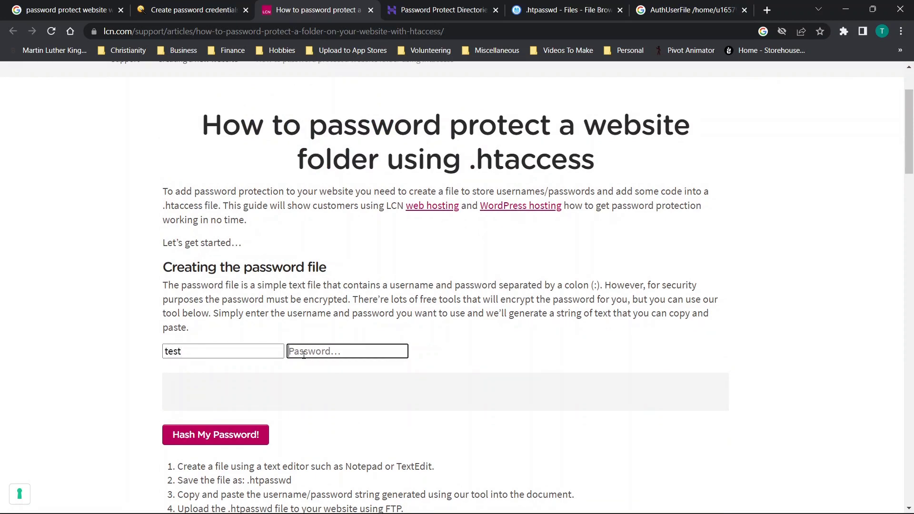
text(t12)
click(234, 435)
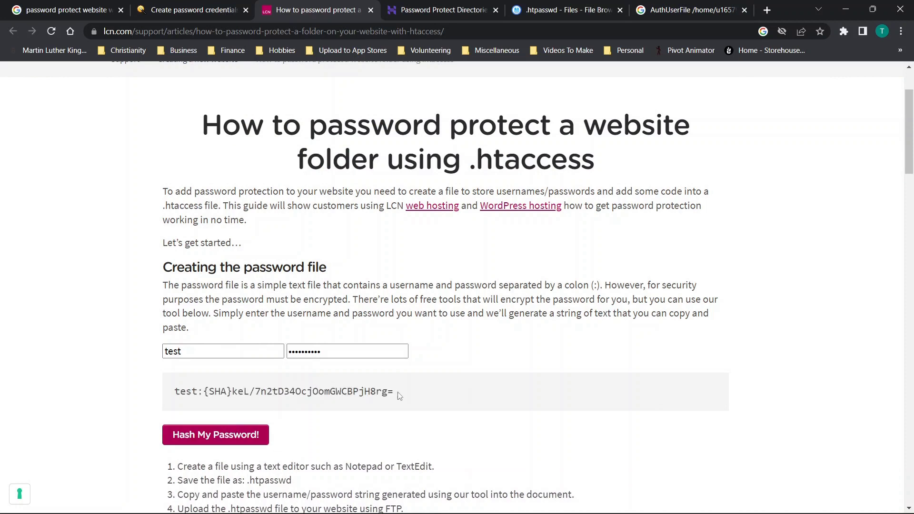
drag(399, 396, 175, 399)
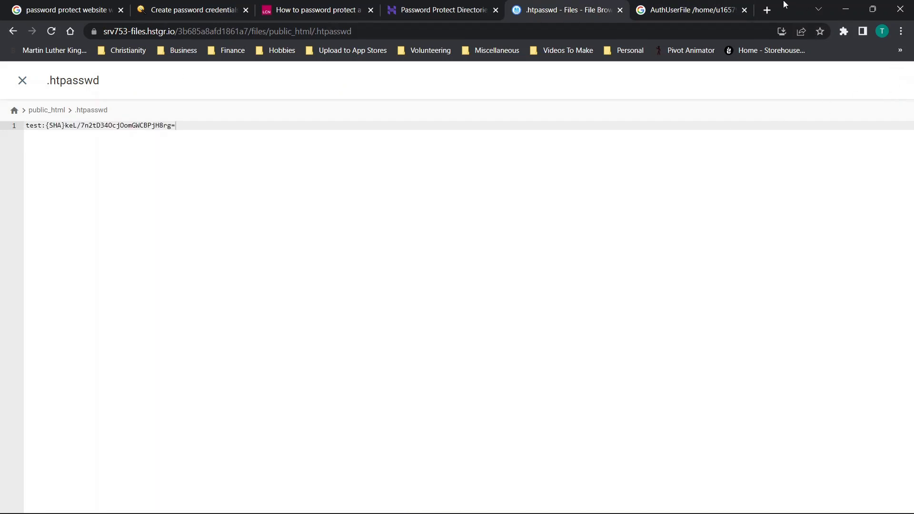
drag(784, 4, 0, 88)
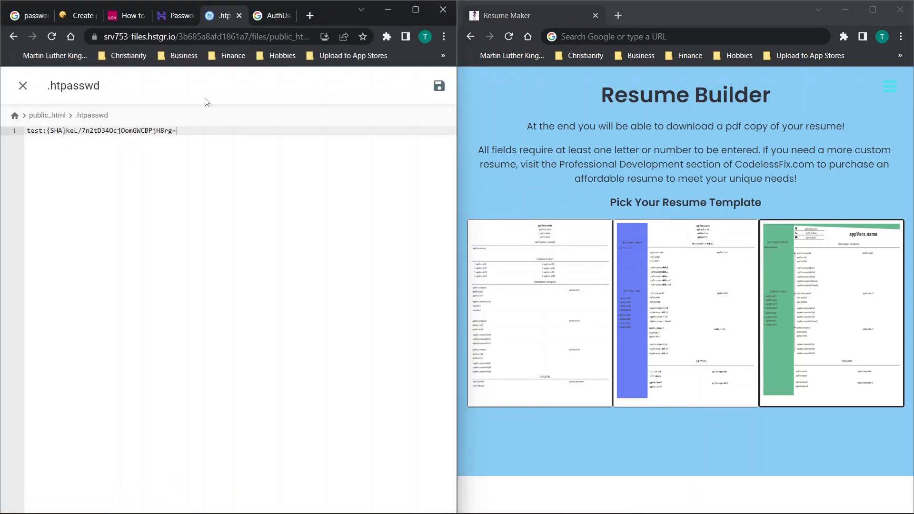
Load codelessfix.app in a new Chrome incognito window and sign in as user test
click(658, 30)
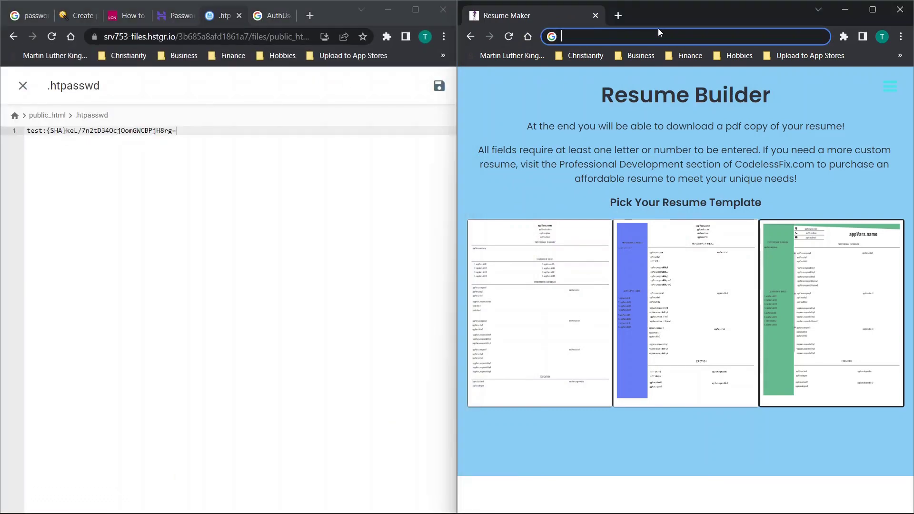
click(614, 17)
click(542, 8)
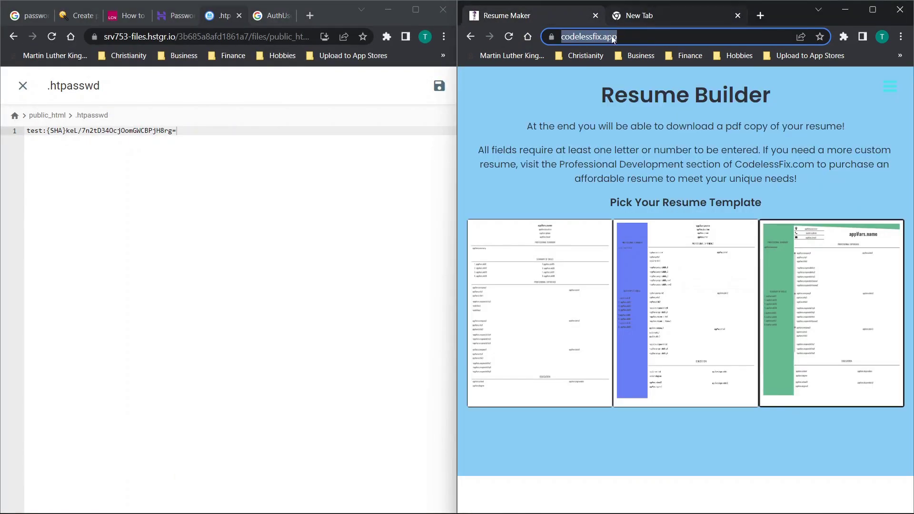
key(BackSpace)
click(737, 15)
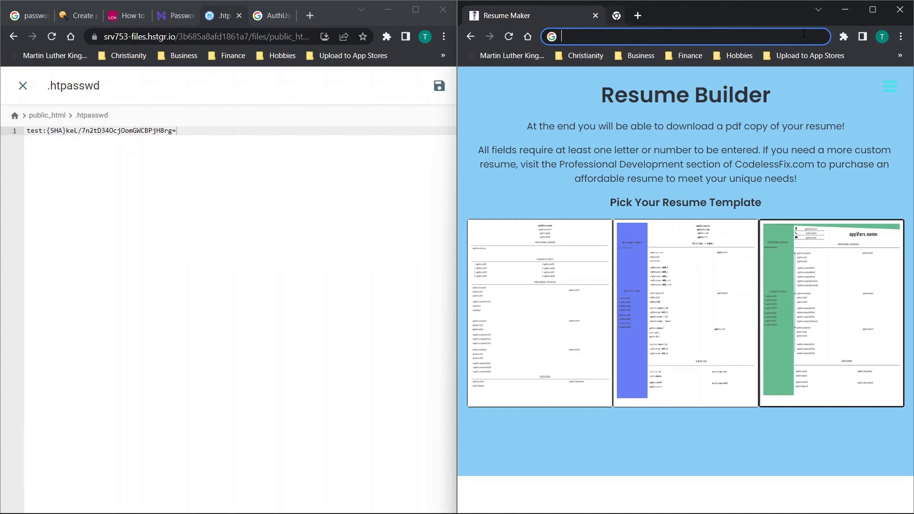
click(900, 36)
click(806, 81)
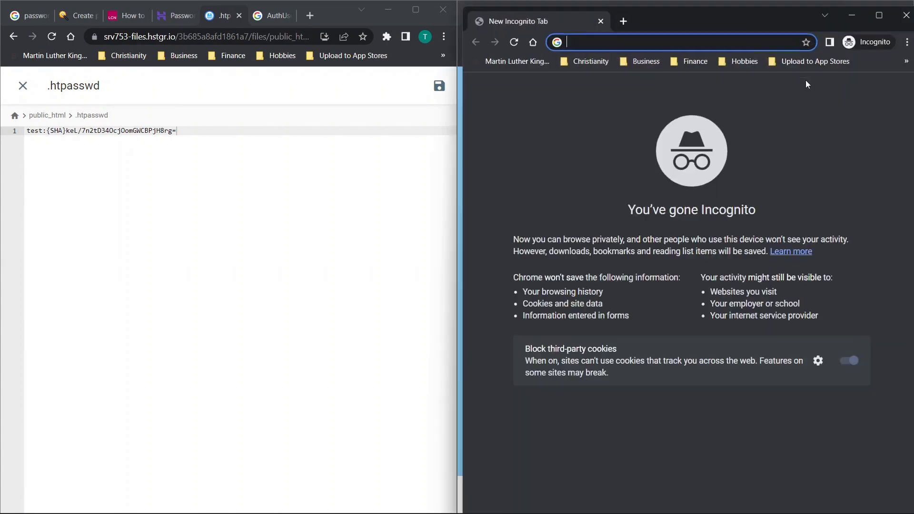
text(codelessfix.app/)
key(Return)
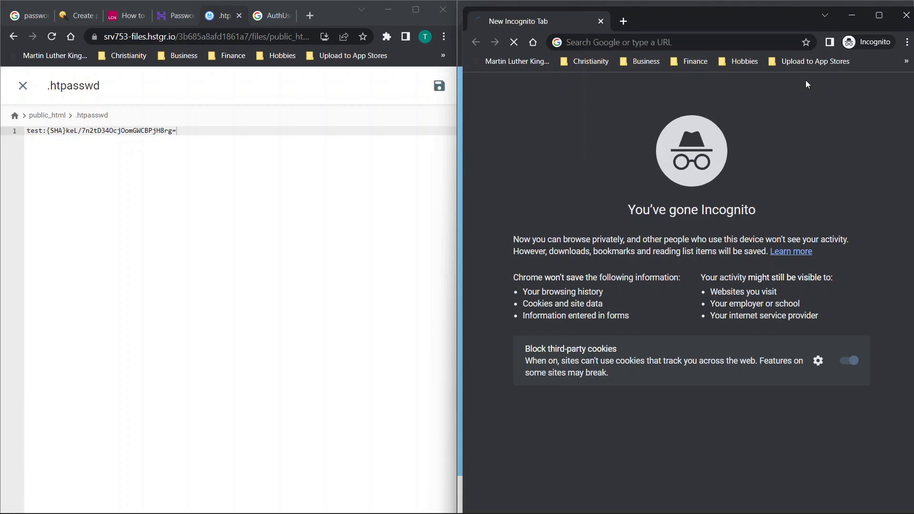
text(test)
key(Tab)
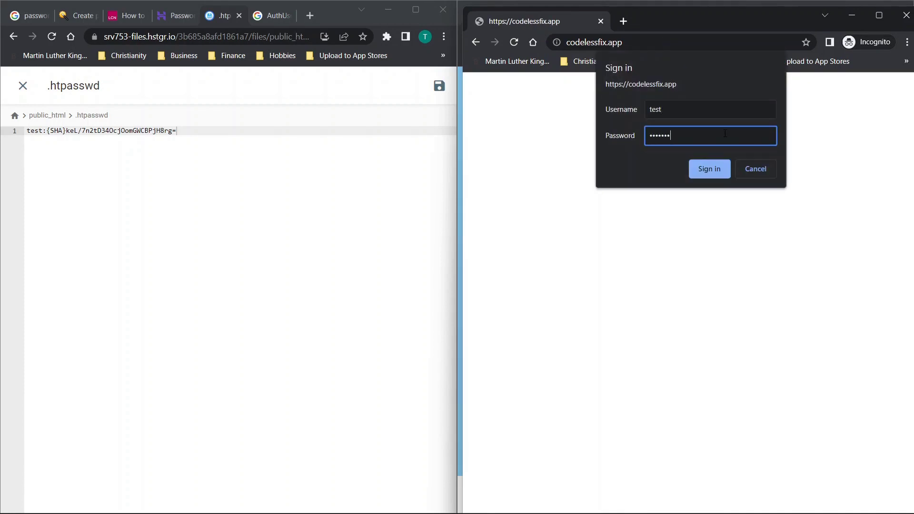
click(714, 170)
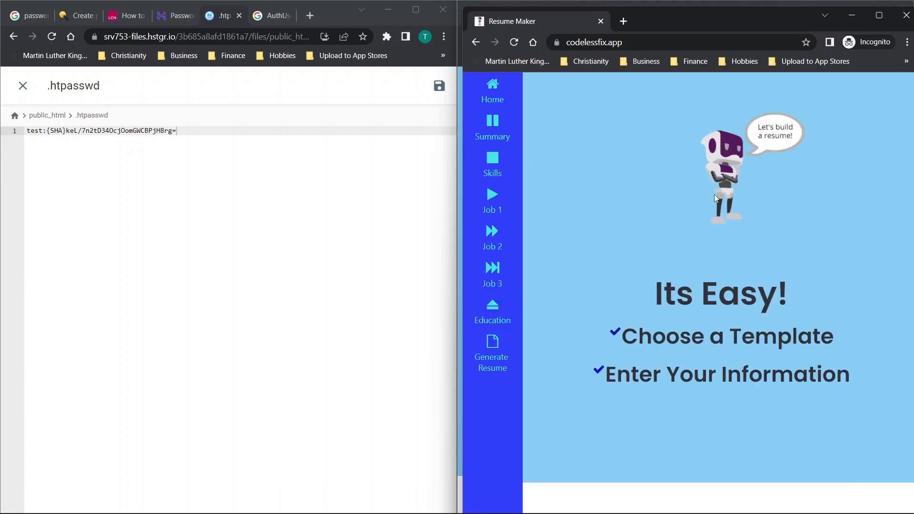
Bring up the LCN hashing article and select the old password in the tool
click(162, 160)
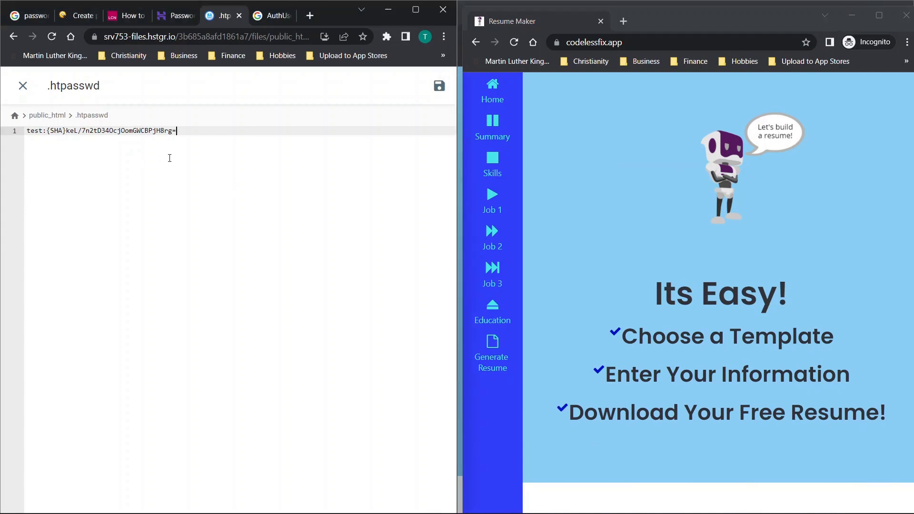
click(125, 16)
click(173, 228)
drag(173, 228, 82, 233)
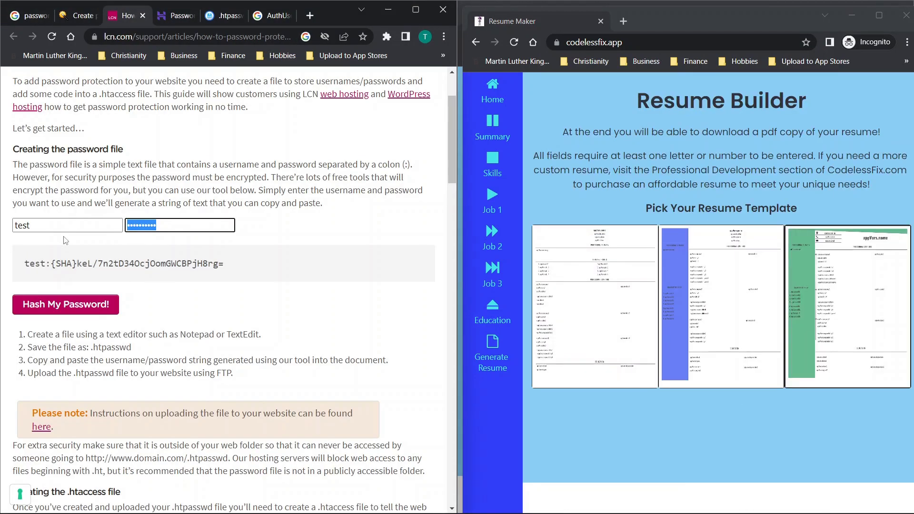
click(195, 37)
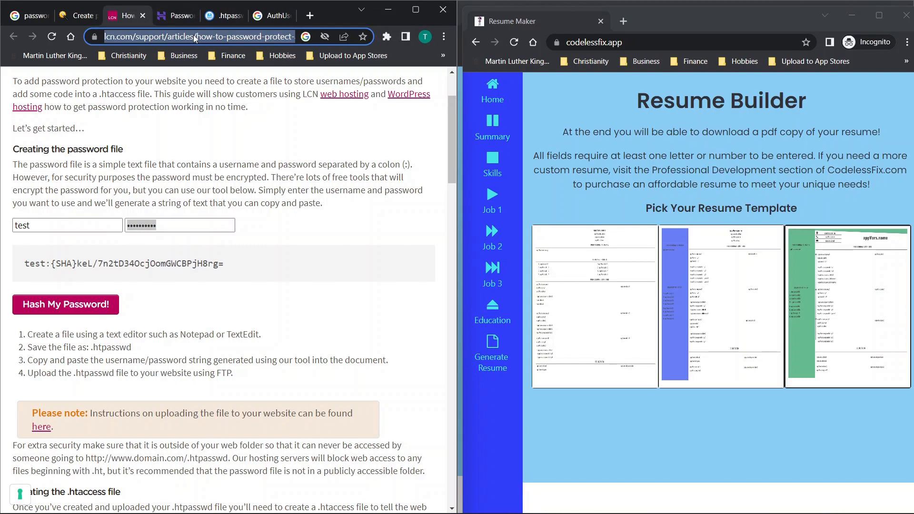
click(308, 204)
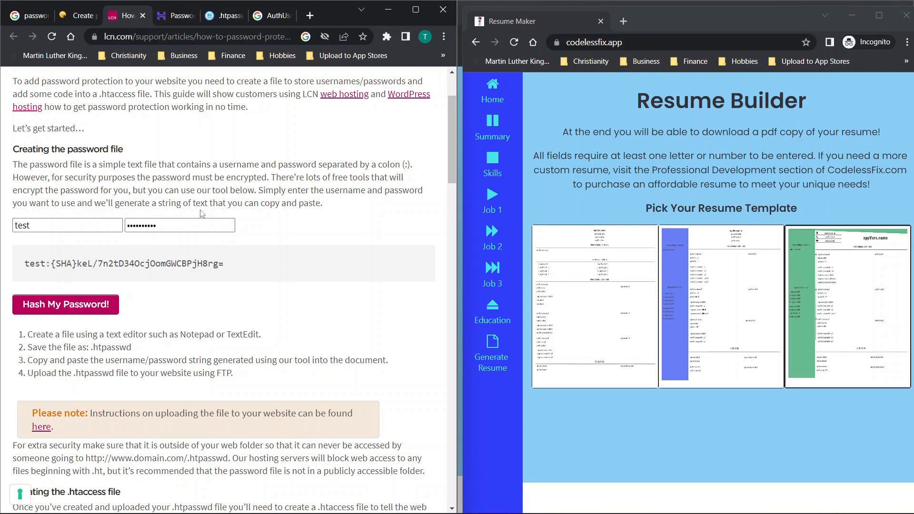
Enter a new four-character password, generate the SHA line for test, and select it
click(177, 223)
click(57, 227)
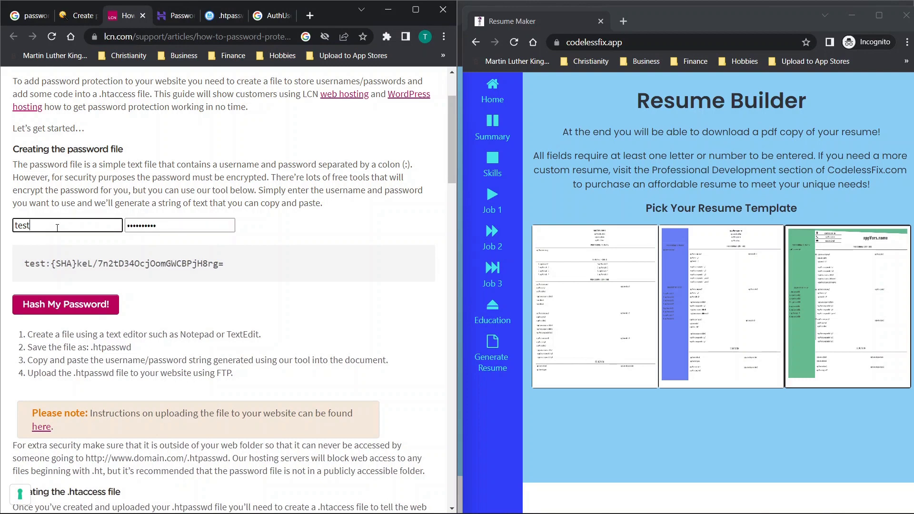
key(ctrl+a)
click(192, 223)
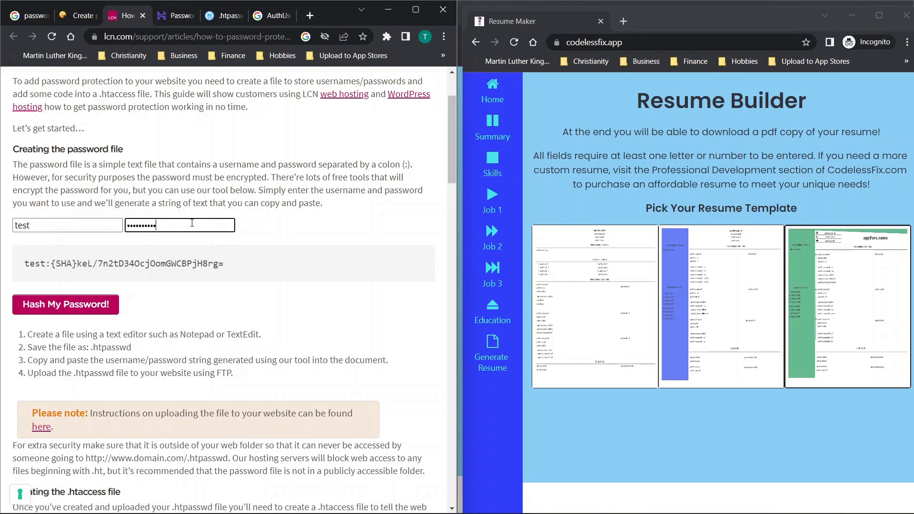
key(ctrl+a)
text(test)
click(27, 312)
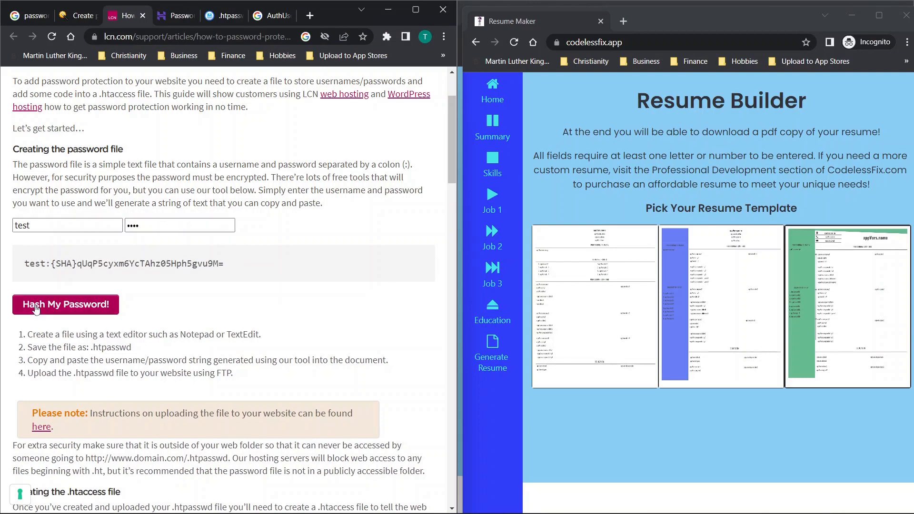
drag(262, 265, 25, 270)
key(ctrl+c)
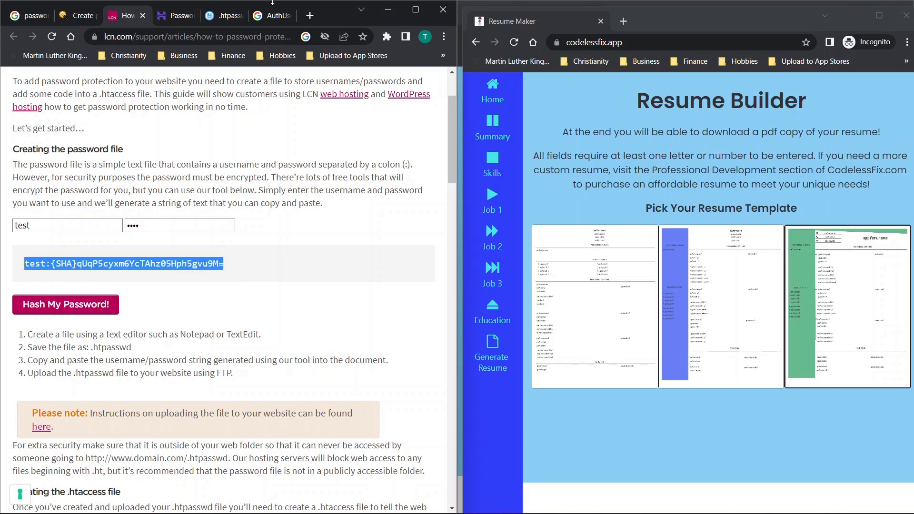
click(221, 18)
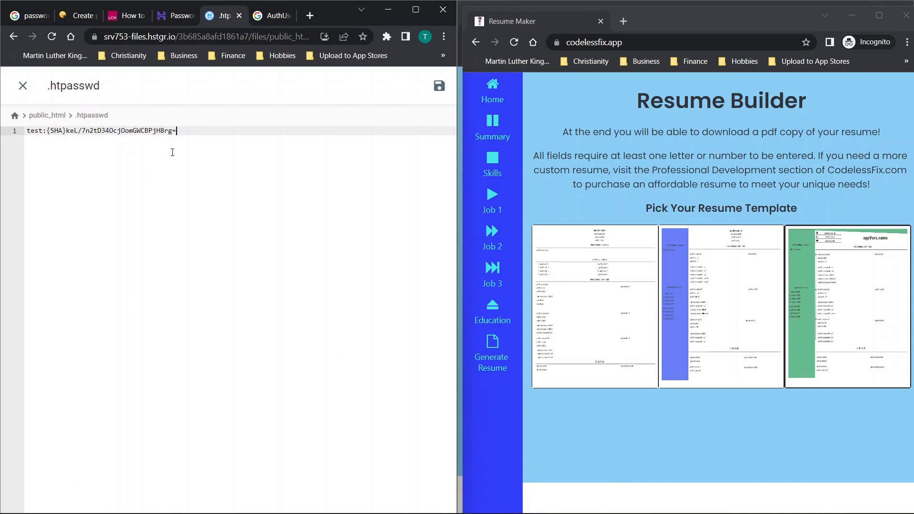
Replace the old hash line in .htpasswd with test's new SHA hash and save the file
key(ctrl+a)
key(ctrl+v)
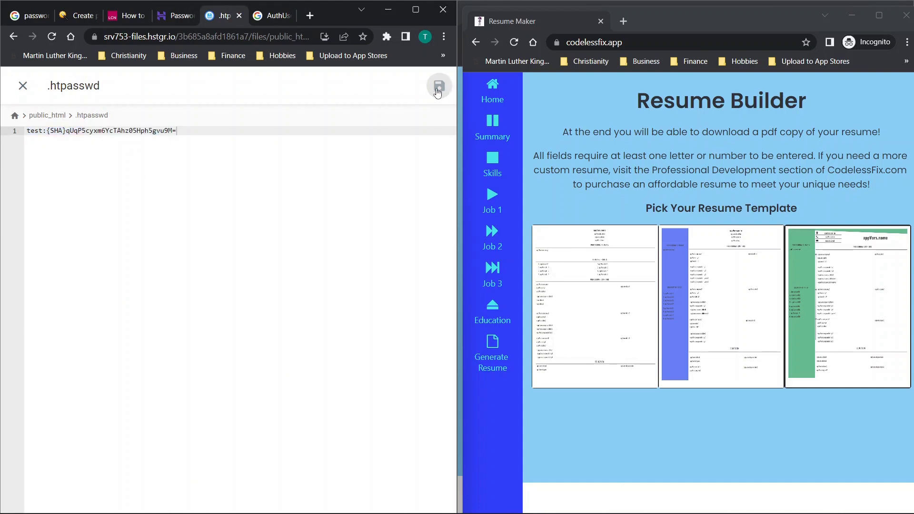
click(439, 85)
Reload codelessfix.app, sign in as test with the new password, and reach Resume Maker
click(514, 43)
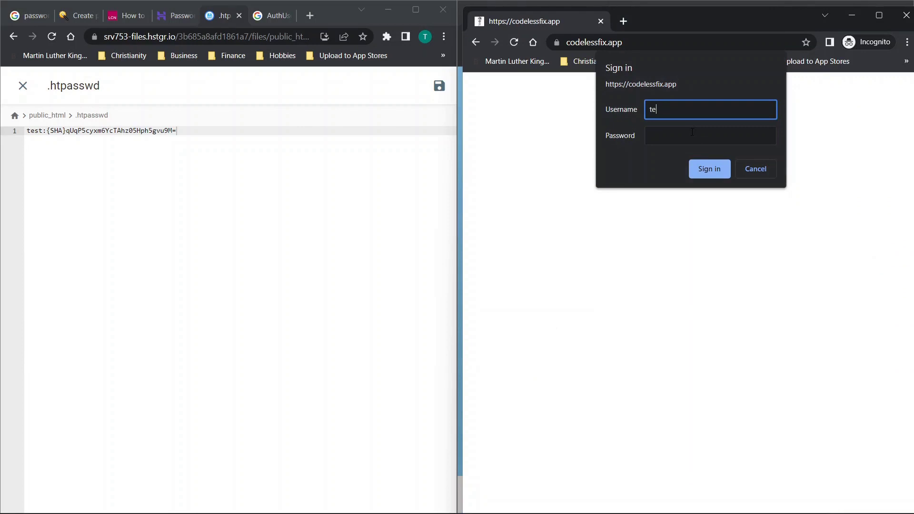
key(ctrl+a)
click(679, 139)
click(709, 169)
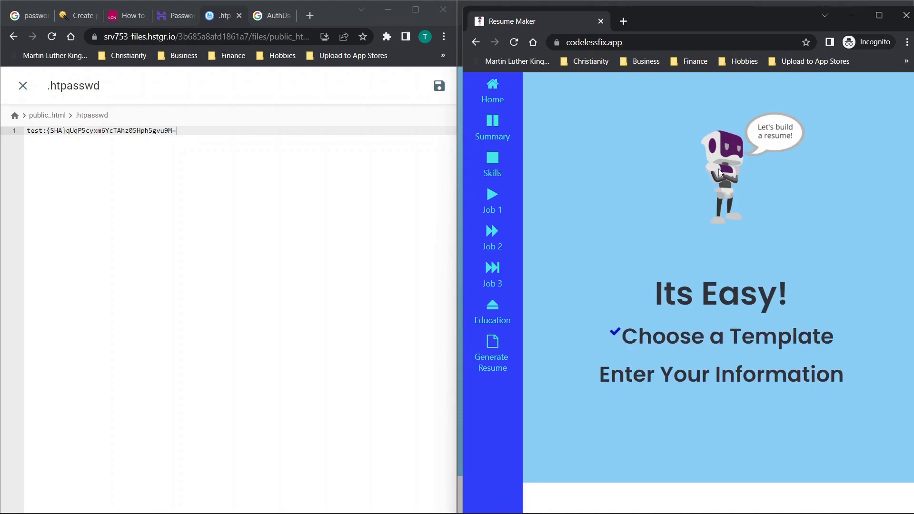
click(514, 43)
click(624, 21)
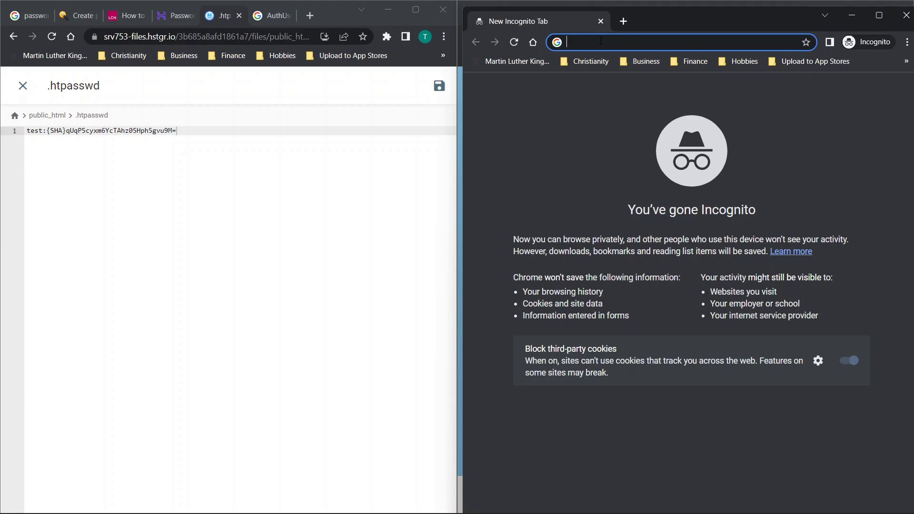
Close the old incognito window and open a fresh incognito window
click(906, 15)
click(618, 13)
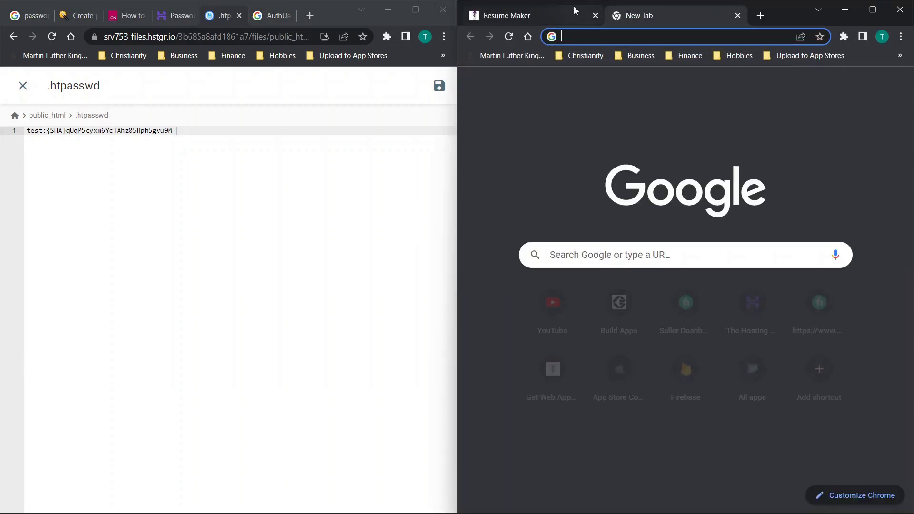
click(737, 16)
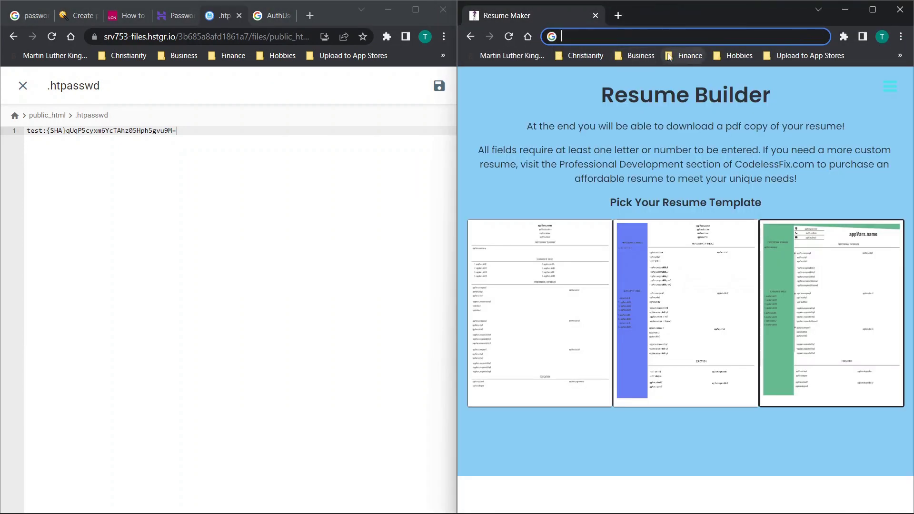
click(900, 36)
click(823, 82)
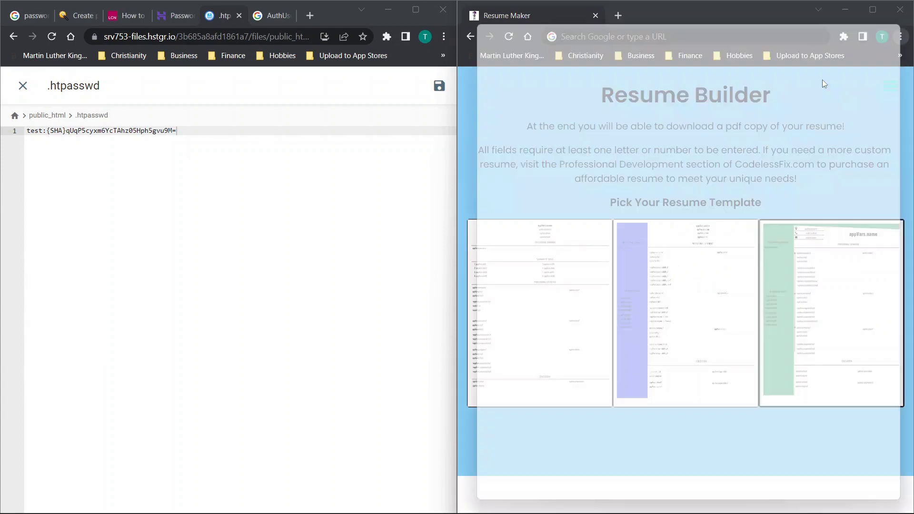
Sign in to codelessfix.app as test with a wrong password, see 401 Unauthorized, then close incognito and .htpasswd
text(https://codelessfix.app/)
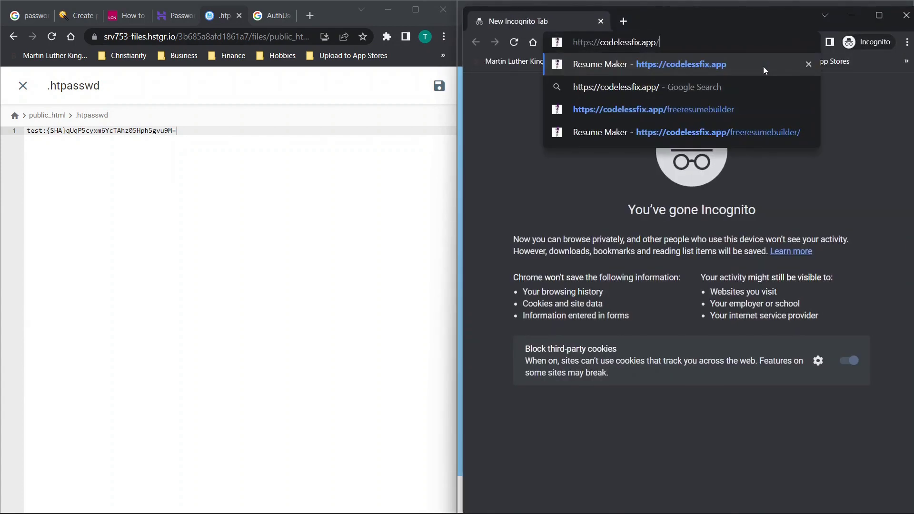
key(Return)
text(tes)
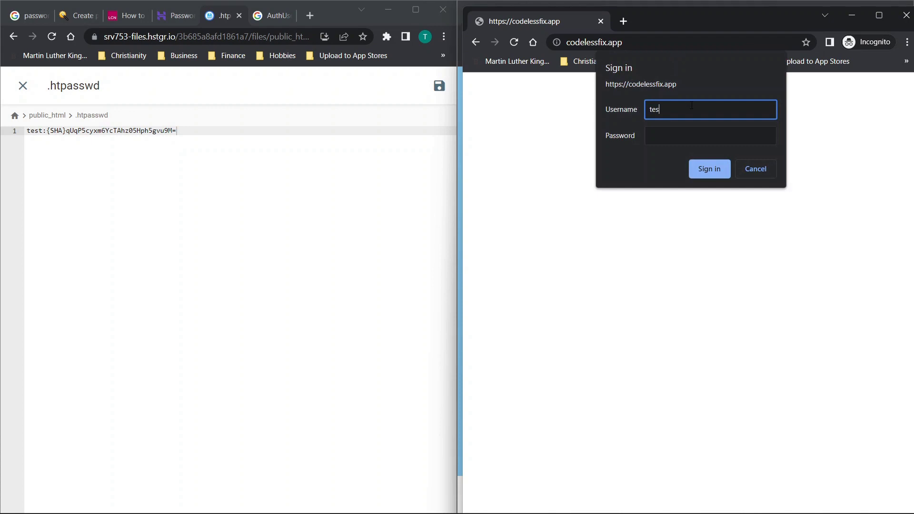
text(t)
key(Tab)
text(123456)
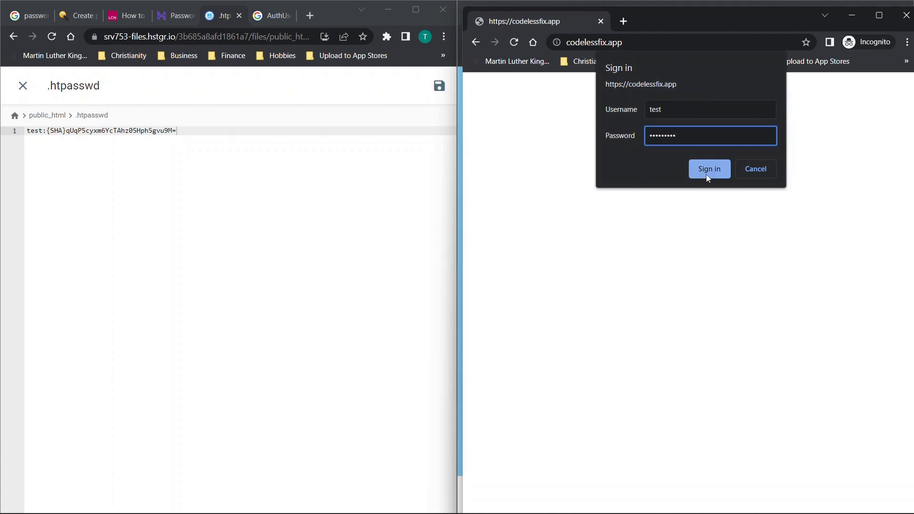
click(707, 177)
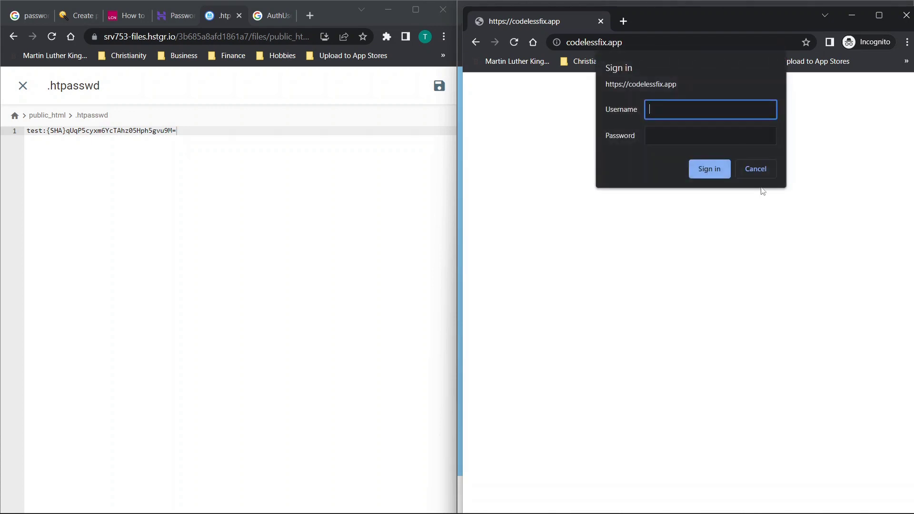
click(752, 170)
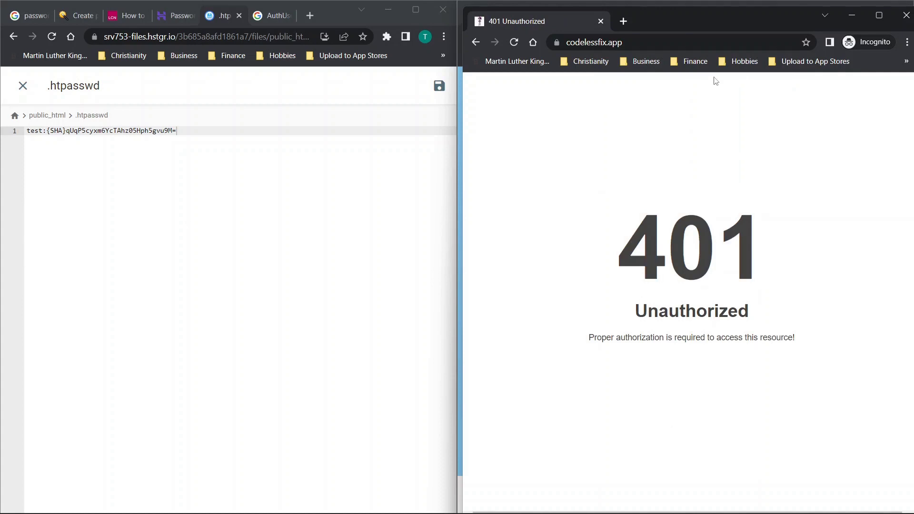
click(906, 15)
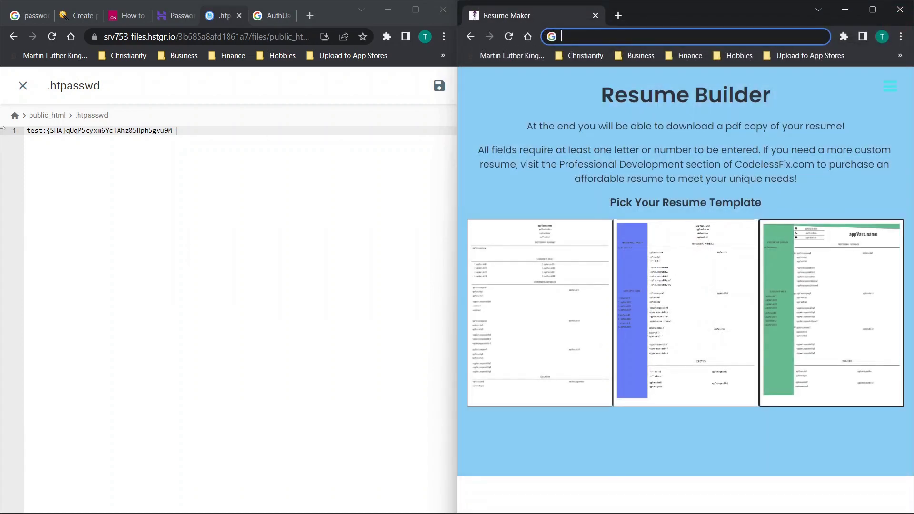
click(22, 86)
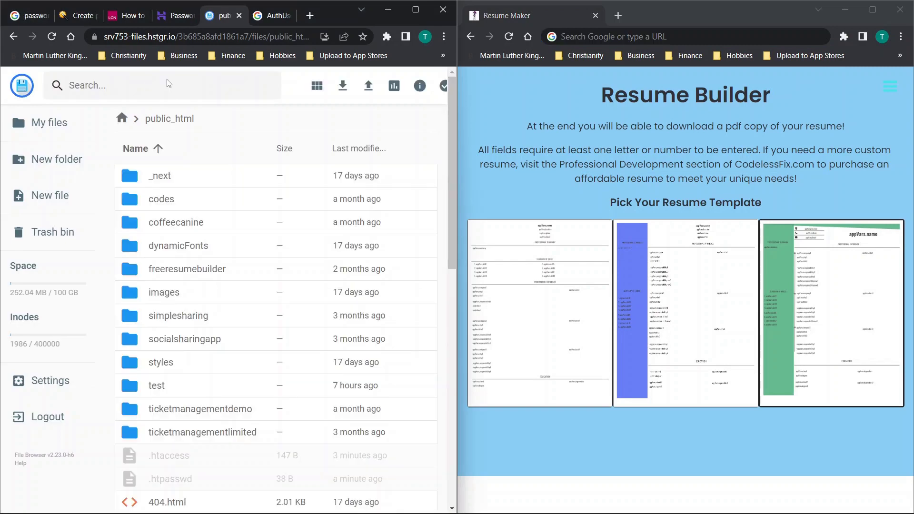
Maximize Chrome and bring up the LCN password protection article
click(81, 15)
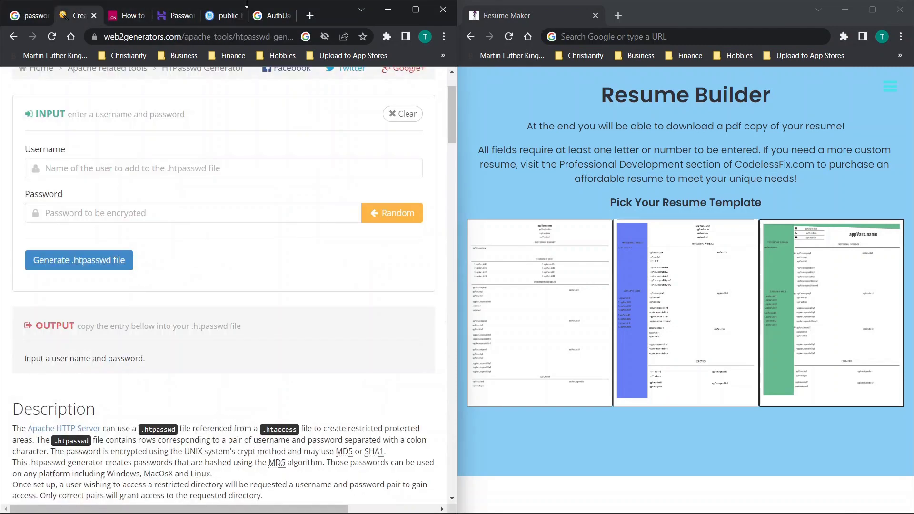
click(419, 12)
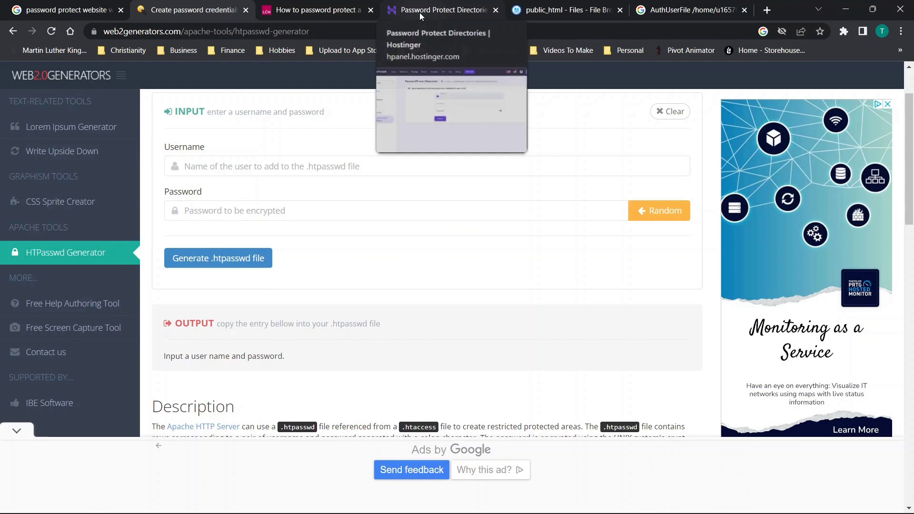
click(288, 13)
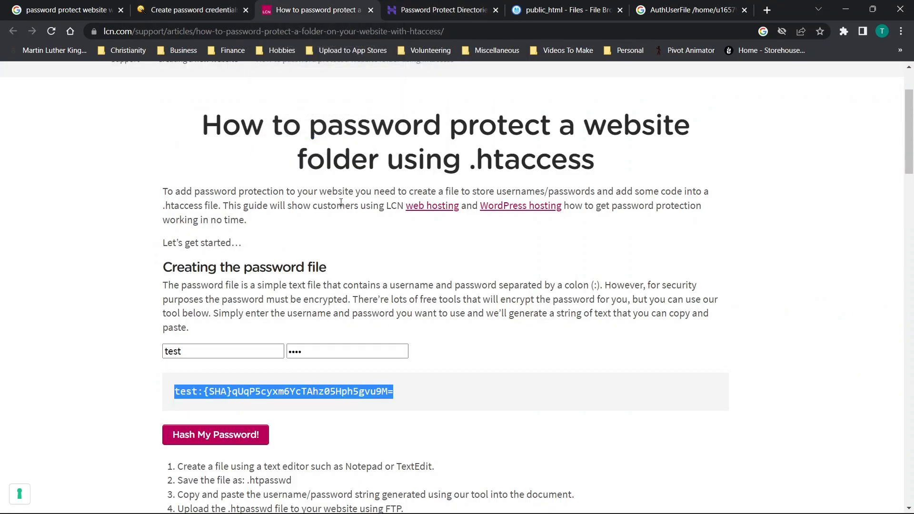
Inspect the article's sample password hash and scroll through its .htaccess directives, then return to the top
scroll(341, 202, down, 2)
click(213, 251)
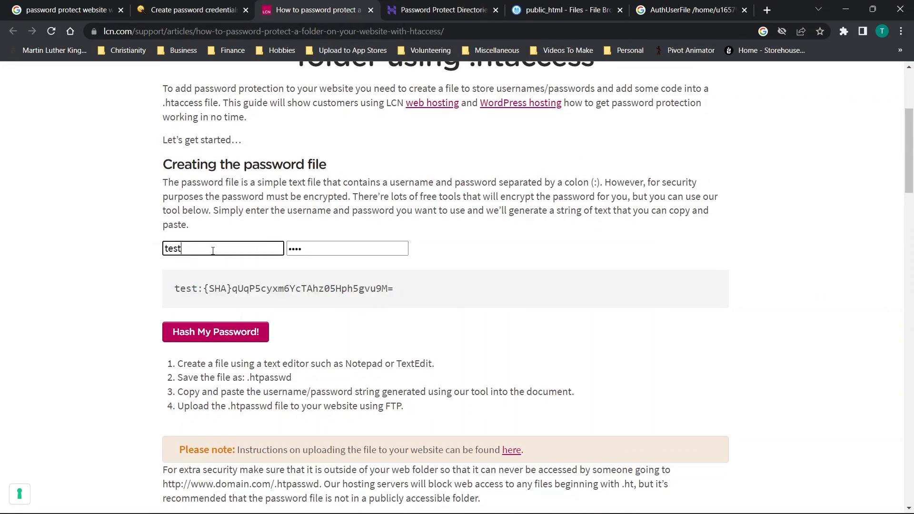
double_click(316, 251)
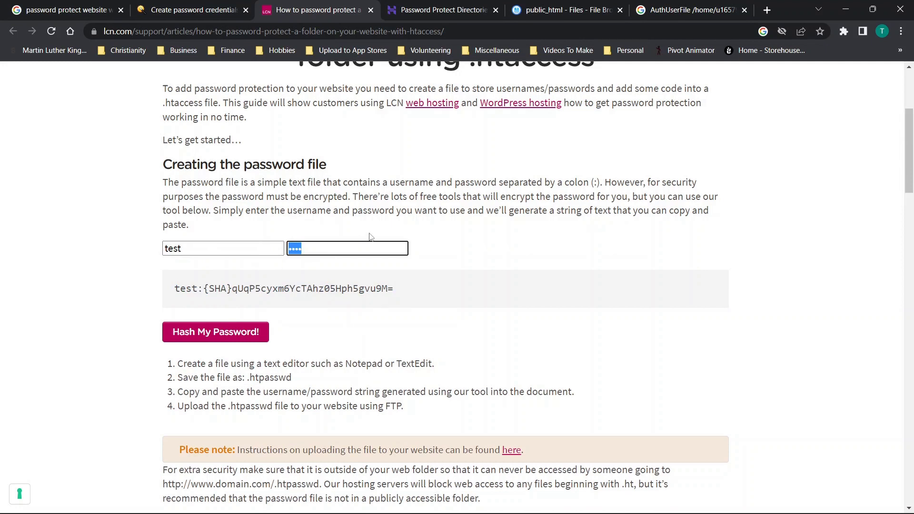
click(394, 236)
scroll(394, 236, down, 1)
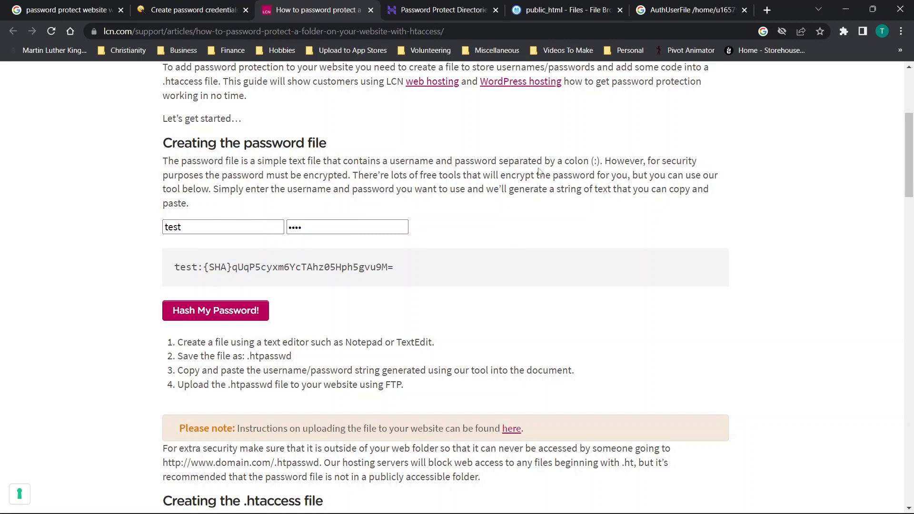
scroll(458, 213, down, 4)
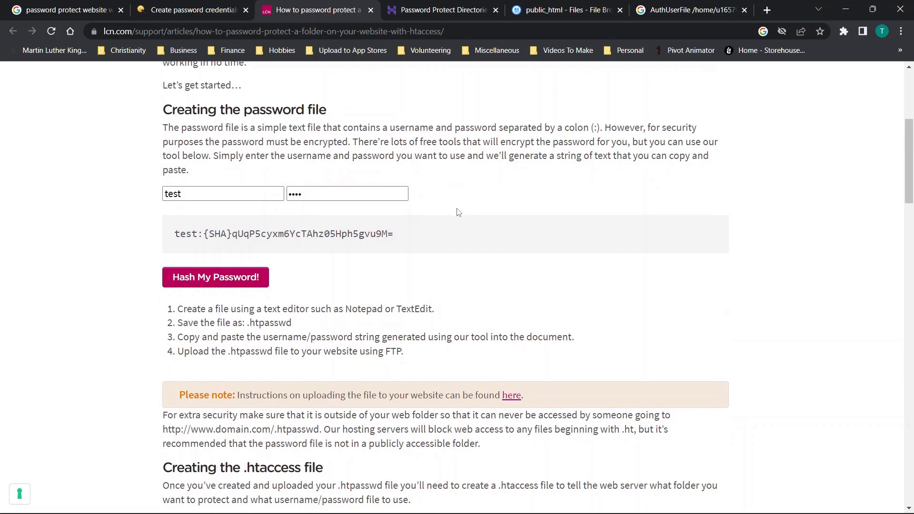
scroll(458, 213, down, 8)
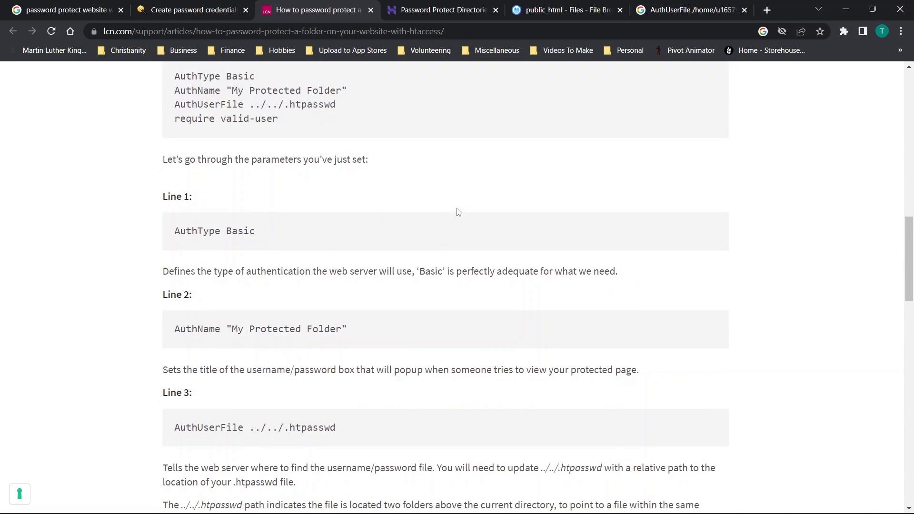
scroll(458, 212, down, 5)
key(Home)
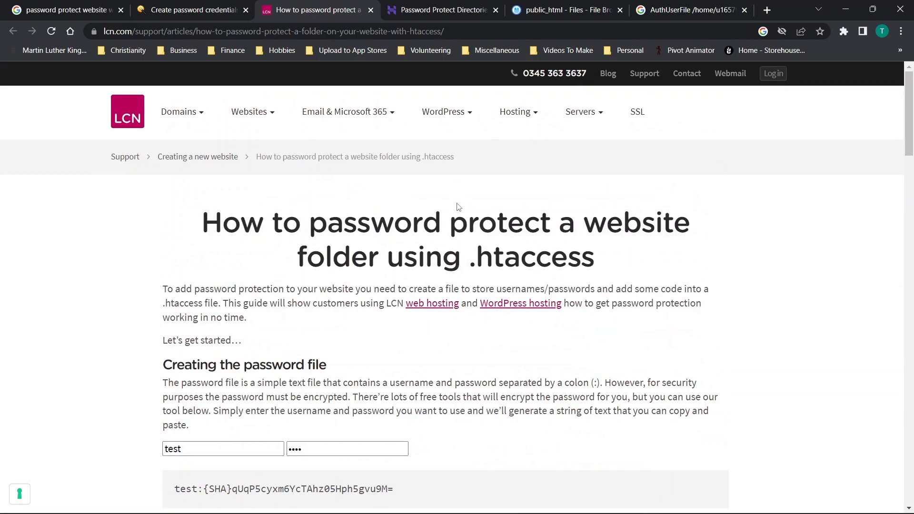
Look over the empty HTPasswd Generator form and the Google search results
click(191, 10)
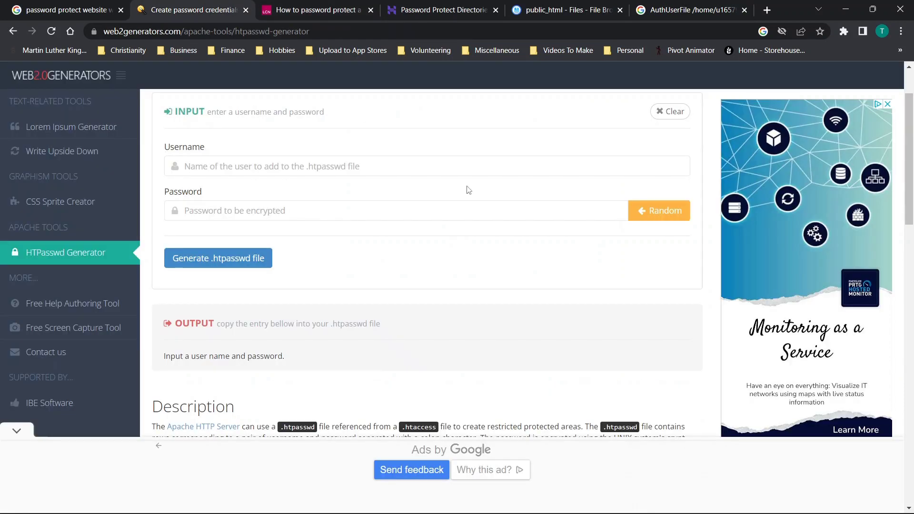
click(298, 146)
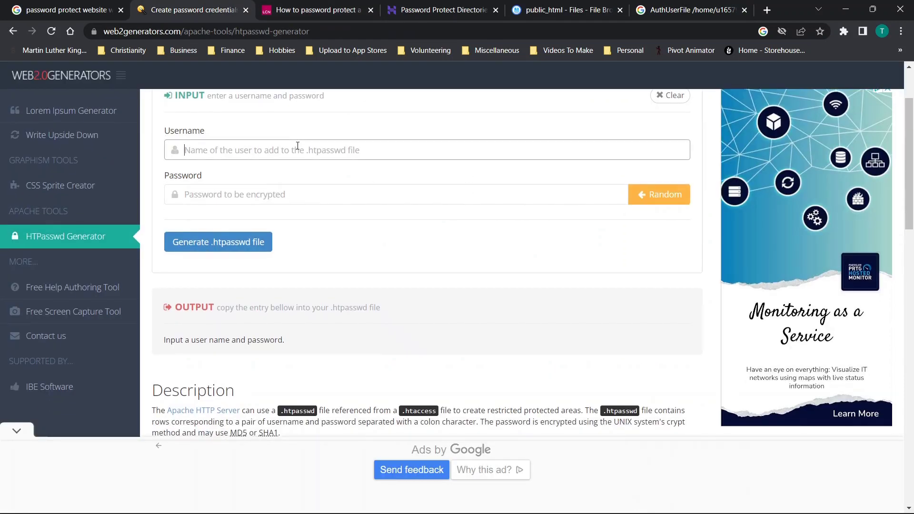
scroll(298, 145, up, 2)
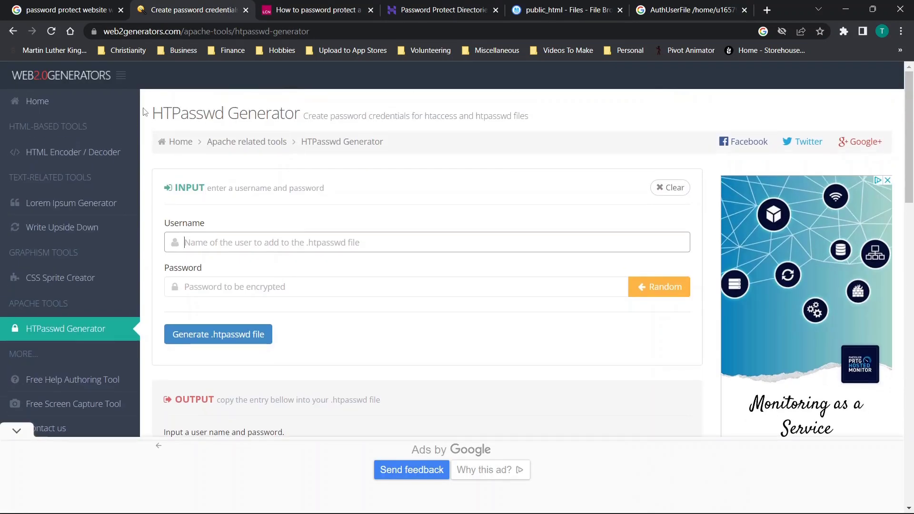
click(52, 8)
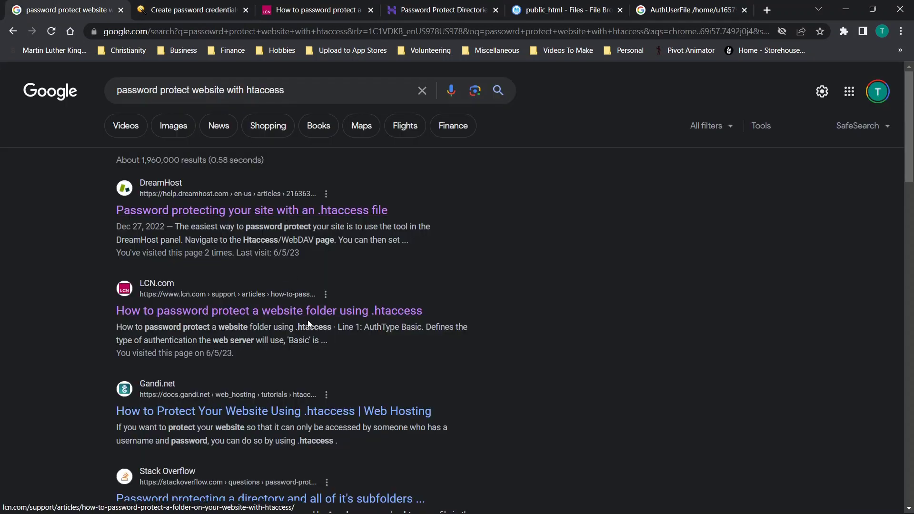
scroll(306, 322, down, 6)
scroll(307, 320, up, 6)
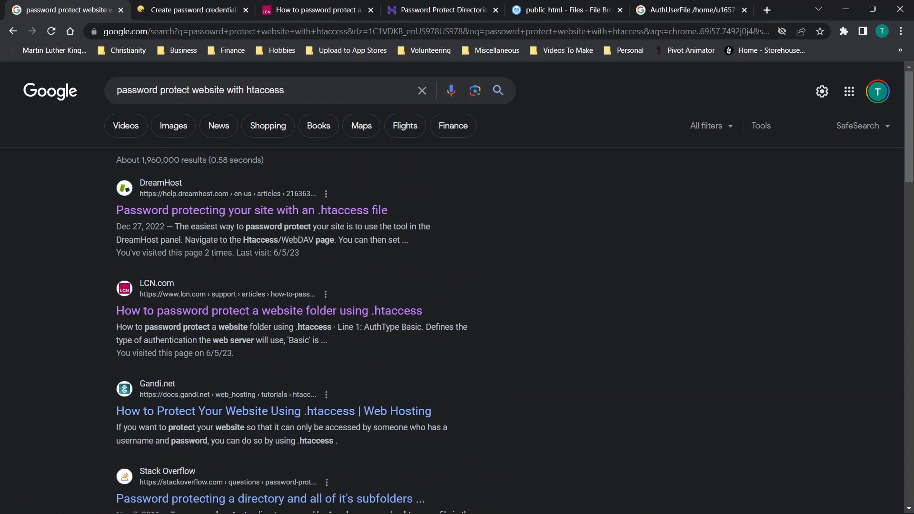
click(190, 9)
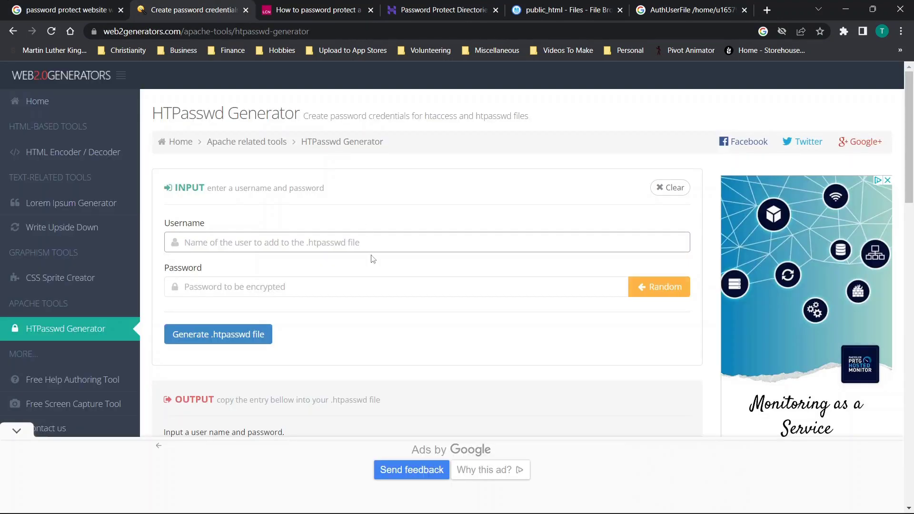
scroll(373, 259, down, 1)
scroll(336, 276, down, 4)
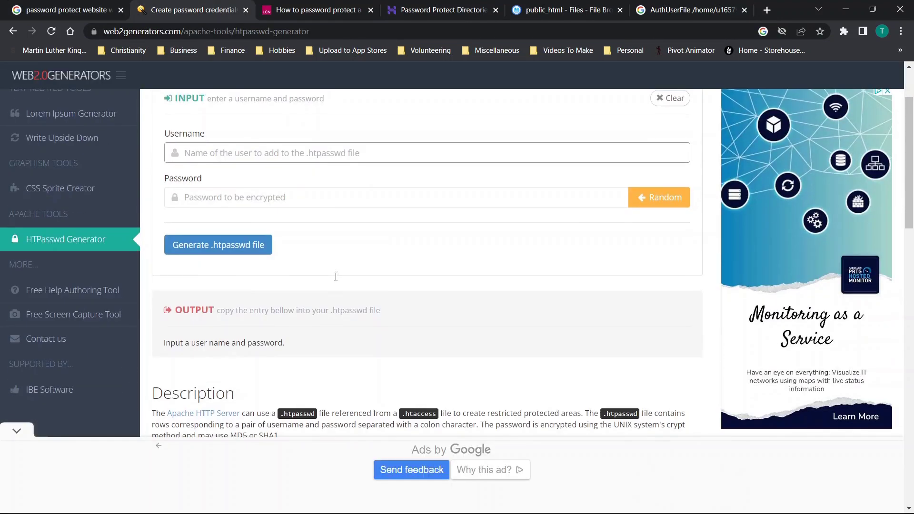
scroll(335, 276, down, 4)
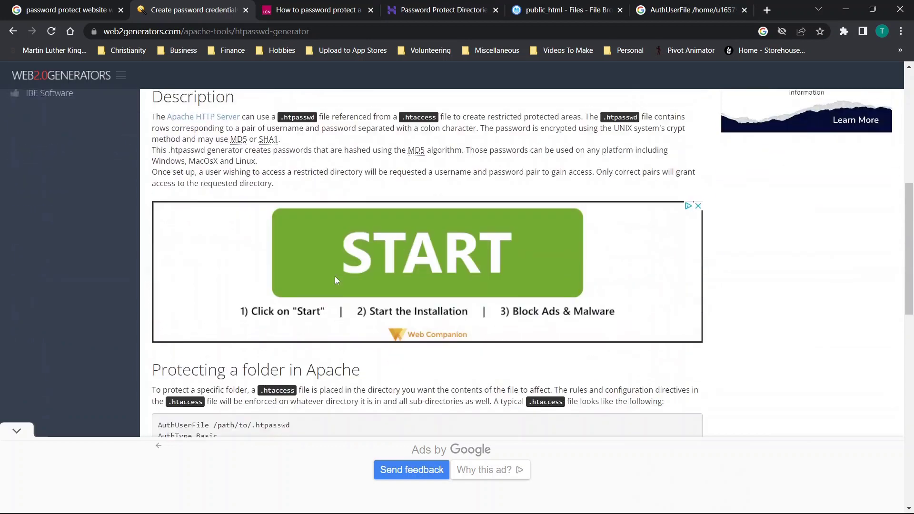
scroll(336, 276, up, 8)
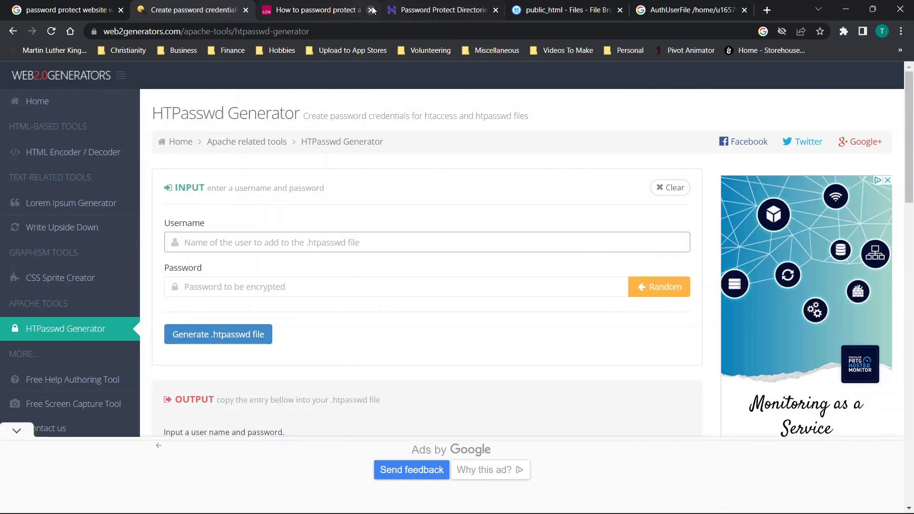
Return to the public_html listing showing the 147 B .htaccess and 38 B .htpasswd
click(607, 7)
scroll(455, 216, down, 2)
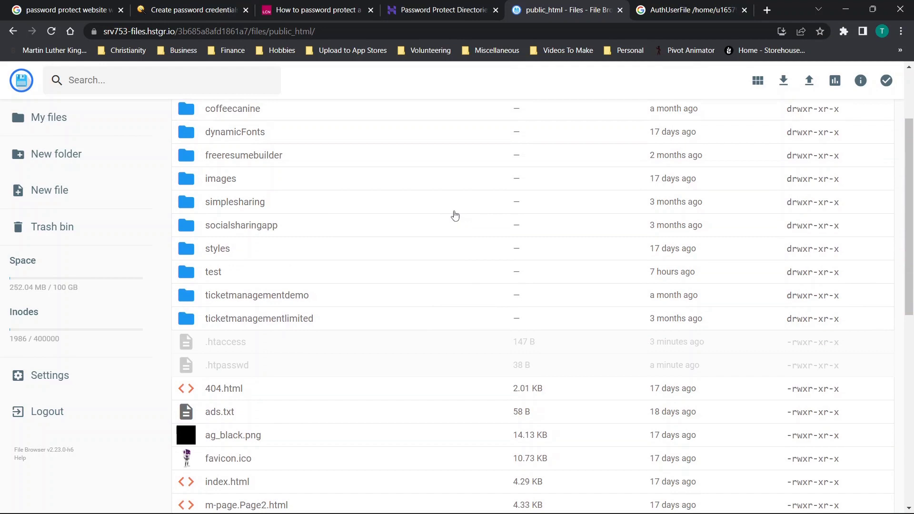
scroll(455, 216, up, 2)
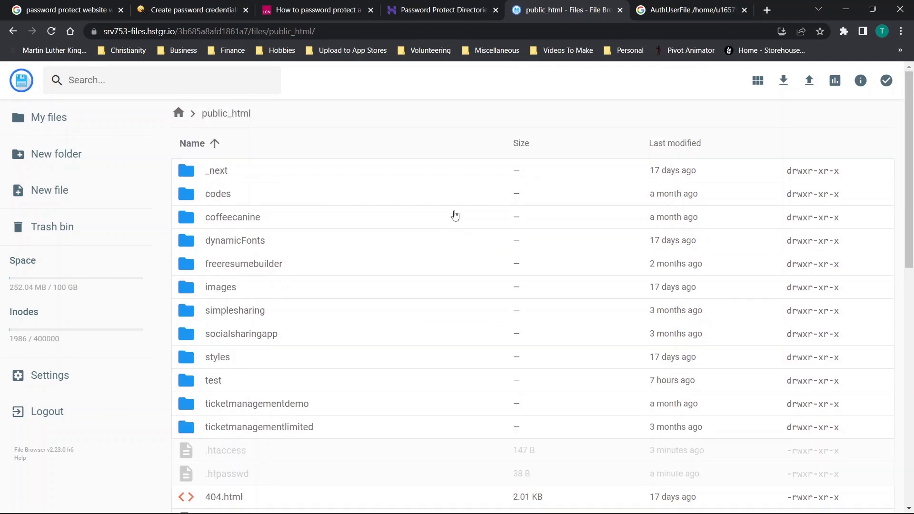